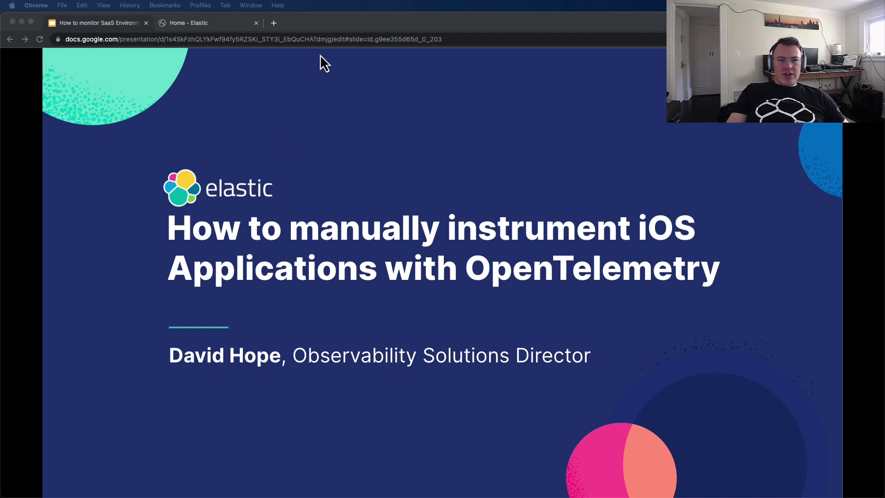
- Show Elastic's APM OpenTelemetry agent settings with the OTLP endpoint and authorization header, then return to Xcode
{"action": "left_click", "coordinate": [176, 28]}
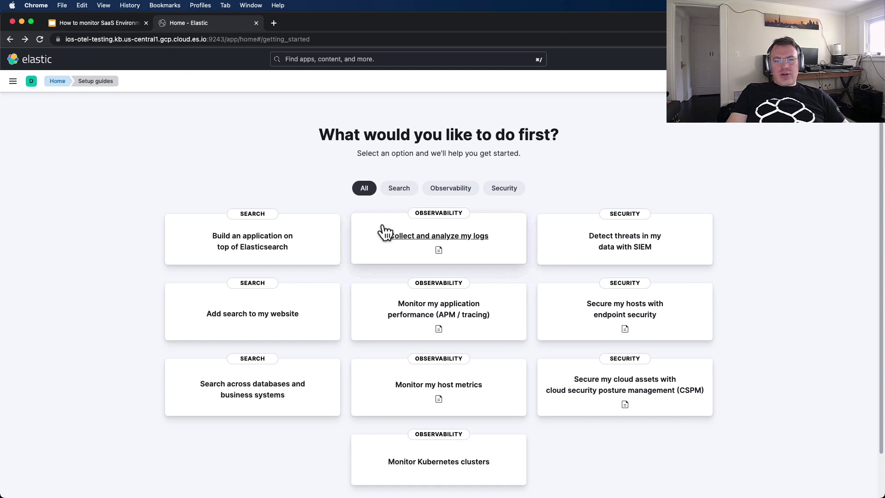
{"action": "scroll", "coordinate": [385, 231], "scroll_direction": "down", "scroll_amount": 1}
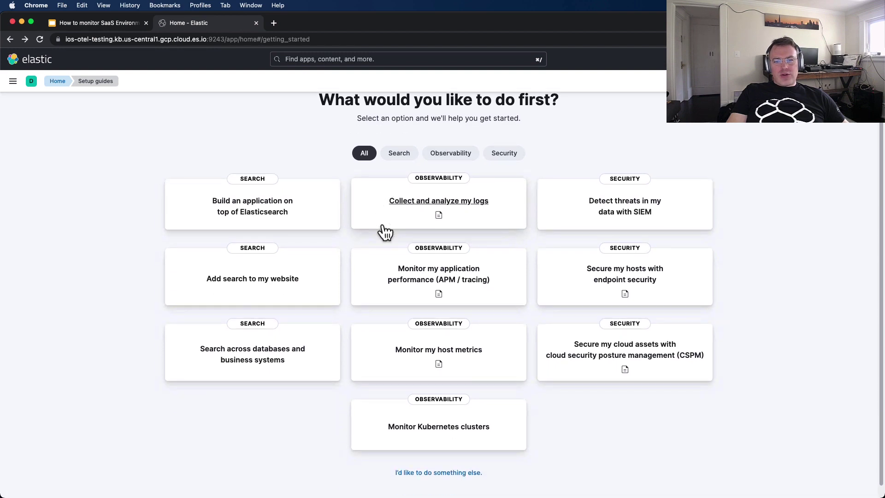
{"action": "left_click", "coordinate": [432, 283]}
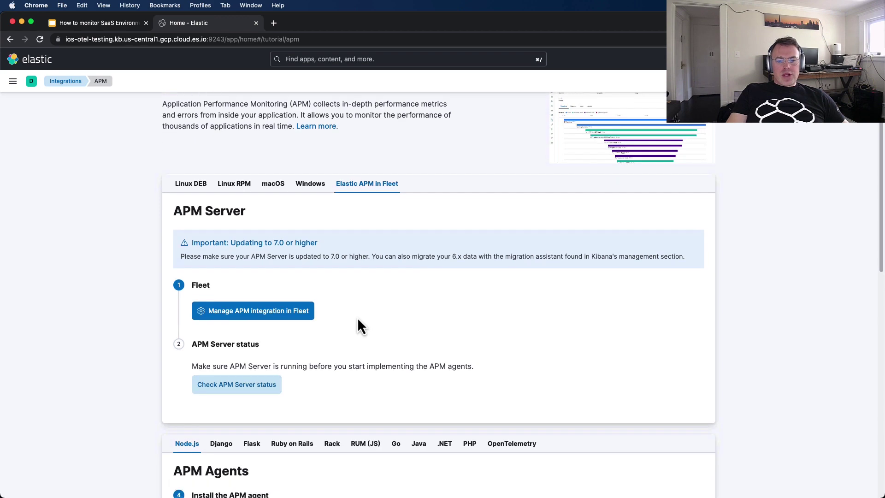
{"action": "scroll", "coordinate": [357, 317], "scroll_direction": "down", "scroll_amount": 3}
{"action": "left_click", "coordinate": [512, 355]}
{"action": "scroll", "coordinate": [405, 352], "scroll_direction": "down", "scroll_amount": 7}
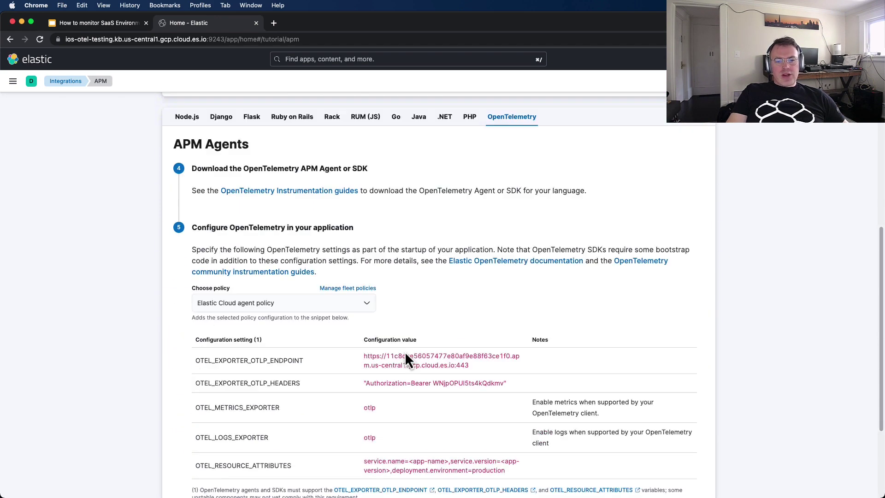
{"action": "scroll", "coordinate": [404, 351], "scroll_direction": "down", "scroll_amount": 1}
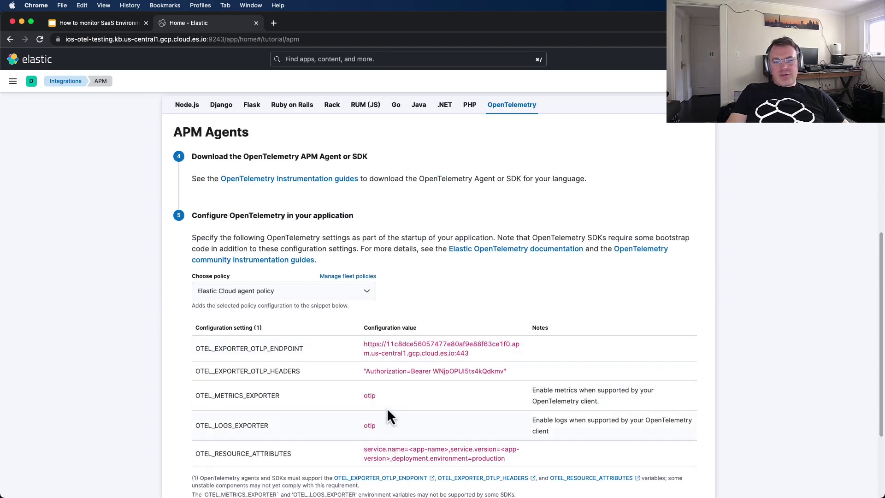
{"action": "scroll", "coordinate": [411, 382], "scroll_direction": "down", "scroll_amount": 2}
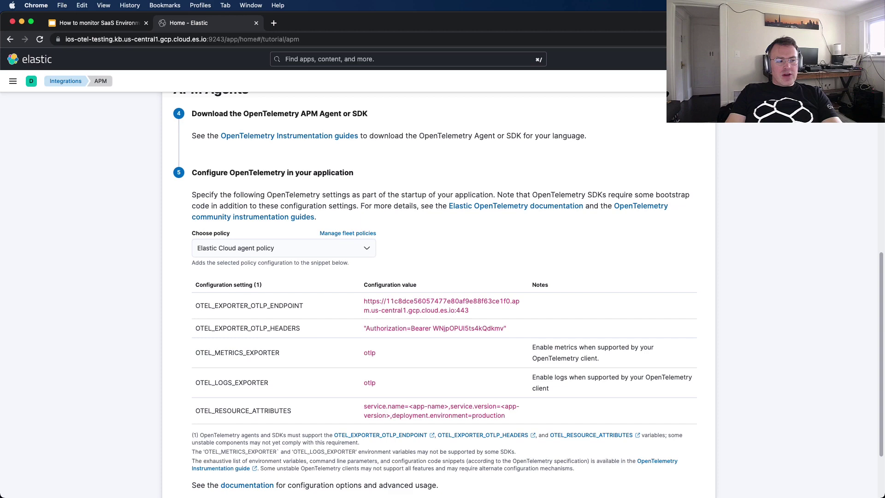
{"action": "key", "text": "super+Tab"}
{"action": "left_click", "coordinate": [359, 181]}
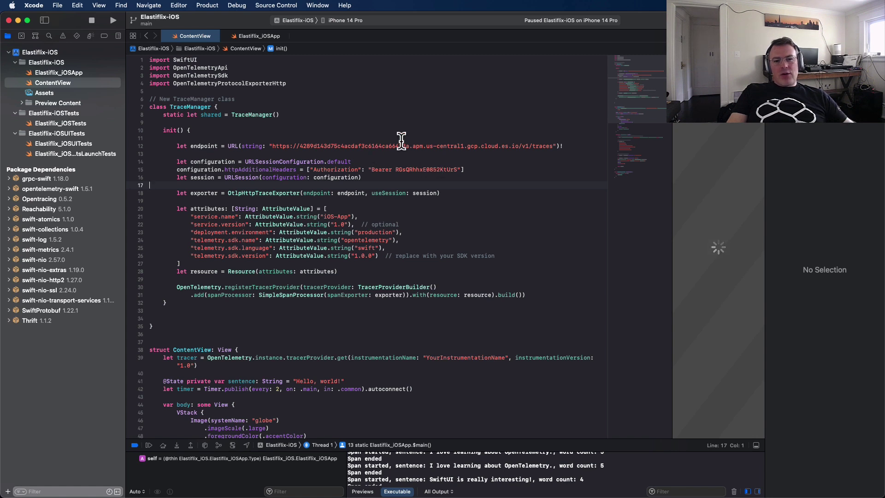
{"action": "left_click_drag", "start_coordinate": [556, 146], "coordinate": [520, 146]}
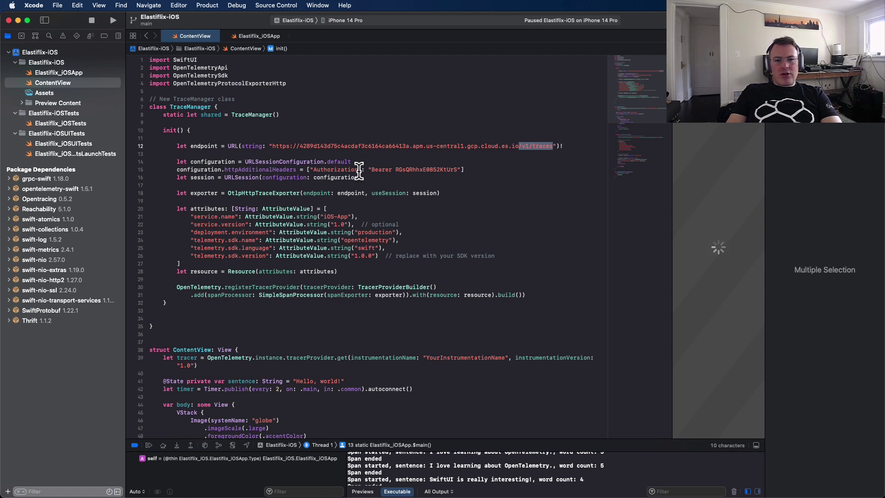
{"action": "left_click", "coordinate": [356, 146]}
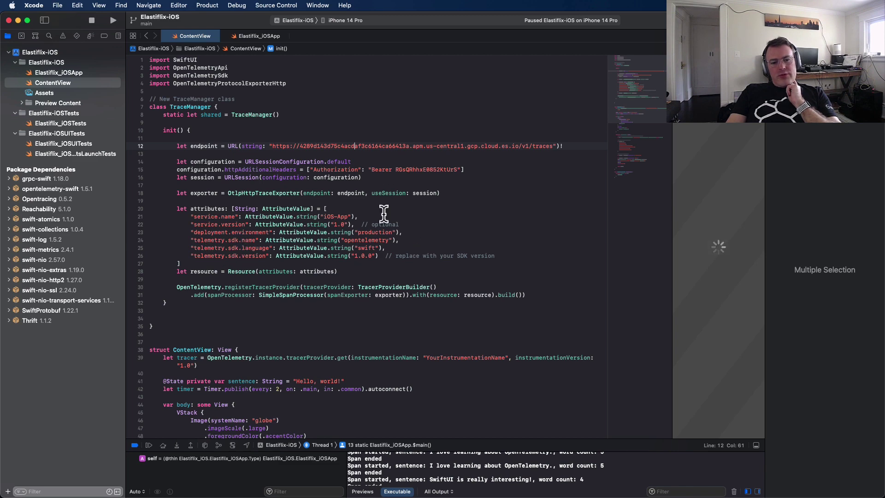
{"action": "scroll", "coordinate": [305, 251], "scroll_direction": "down", "scroll_amount": 5}
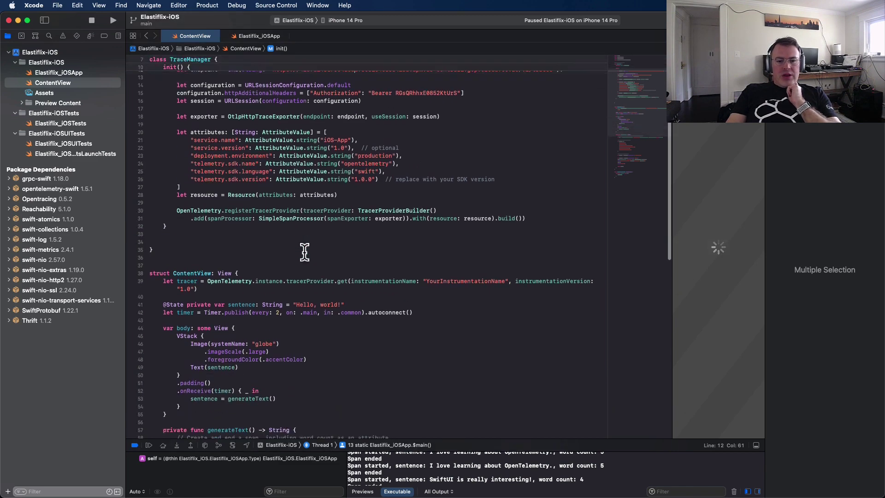
{"action": "scroll", "coordinate": [305, 252], "scroll_direction": "down", "scroll_amount": 5}
{"action": "scroll", "coordinate": [304, 252], "scroll_direction": "down", "scroll_amount": 1}
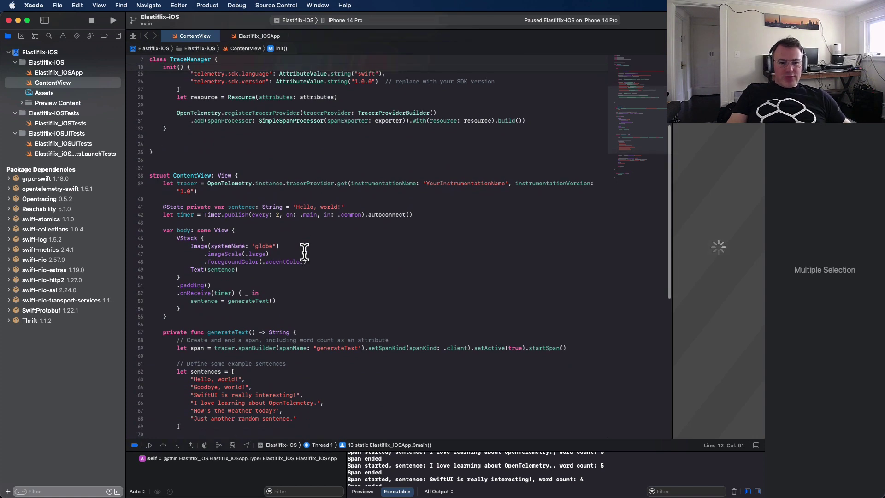
{"action": "scroll", "coordinate": [304, 252], "scroll_direction": "down", "scroll_amount": 3}
{"action": "scroll", "coordinate": [304, 270], "scroll_direction": "down", "scroll_amount": 3}
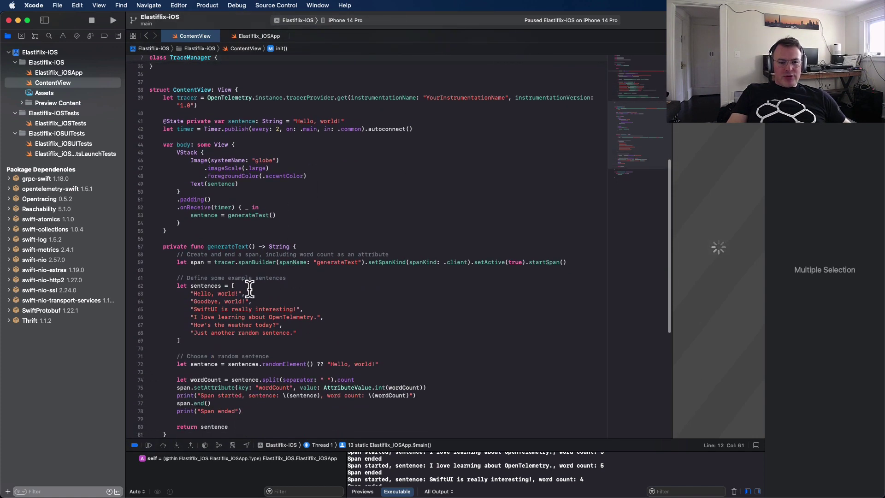
{"action": "scroll", "coordinate": [293, 384], "scroll_direction": "down", "scroll_amount": 4}
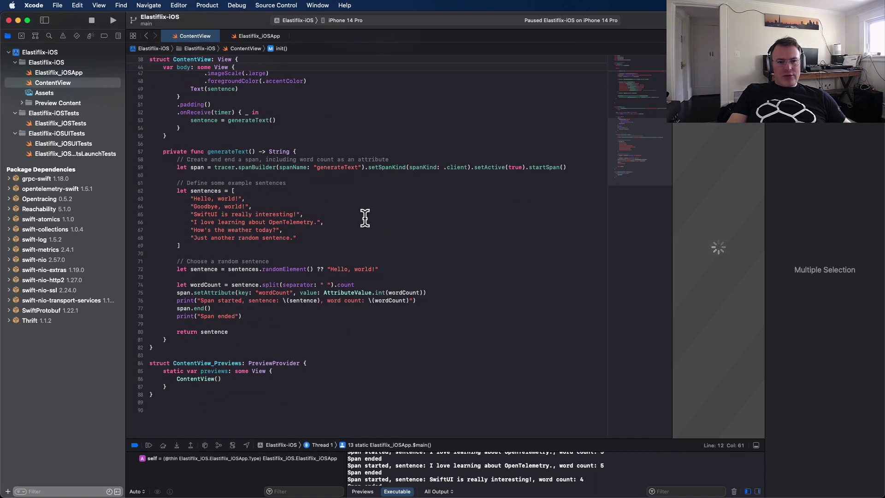
{"action": "scroll", "coordinate": [317, 225], "scroll_direction": "up", "scroll_amount": 1}
{"action": "scroll", "coordinate": [317, 224], "scroll_direction": "up", "scroll_amount": 1}
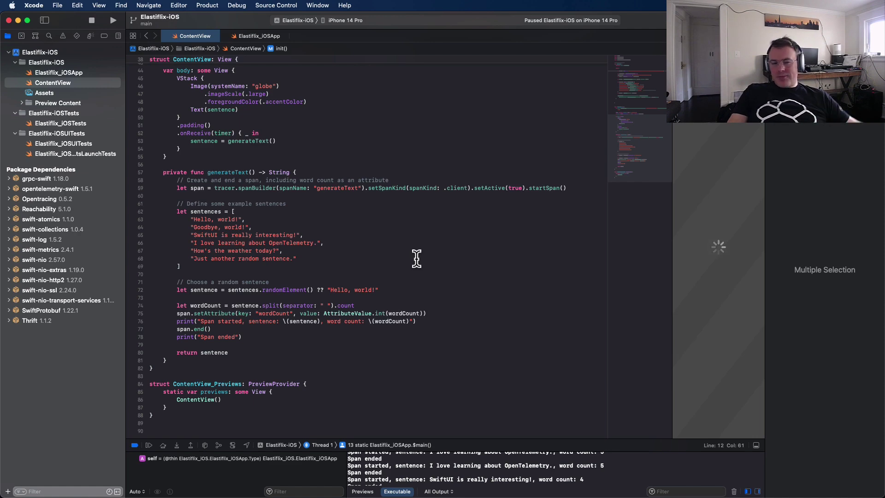
{"action": "scroll", "coordinate": [325, 194], "scroll_direction": "up", "scroll_amount": 4}
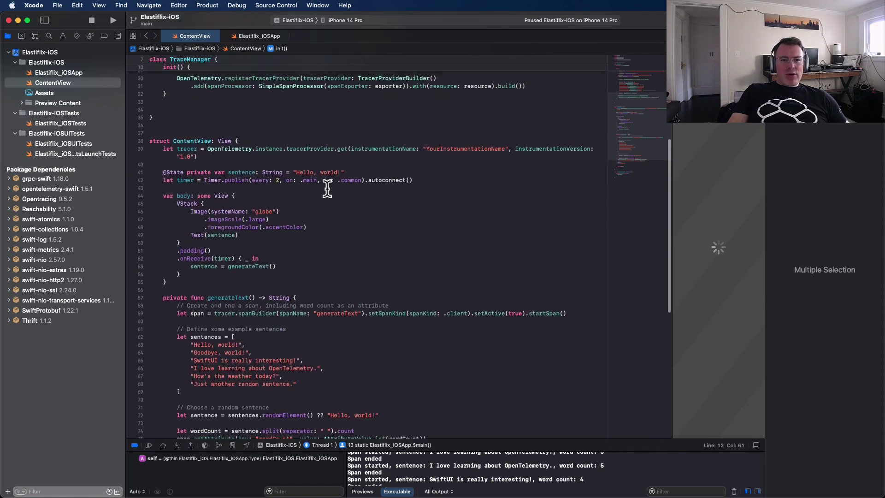
{"action": "scroll", "coordinate": [325, 193], "scroll_direction": "down", "scroll_amount": 6}
{"action": "scroll", "coordinate": [325, 193], "scroll_direction": "up", "scroll_amount": 8}
{"action": "scroll", "coordinate": [327, 190], "scroll_direction": "up", "scroll_amount": 8}
{"action": "scroll", "coordinate": [327, 190], "scroll_direction": "up", "scroll_amount": 3}
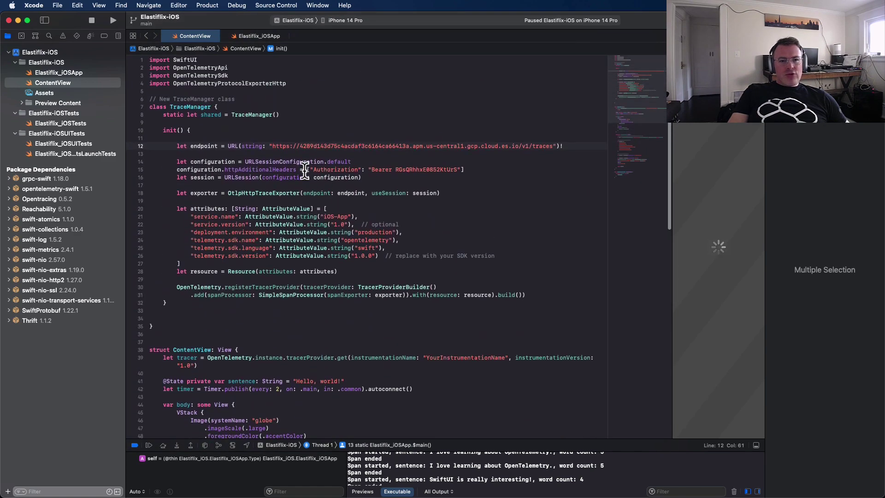
{"action": "left_click", "coordinate": [59, 73]}
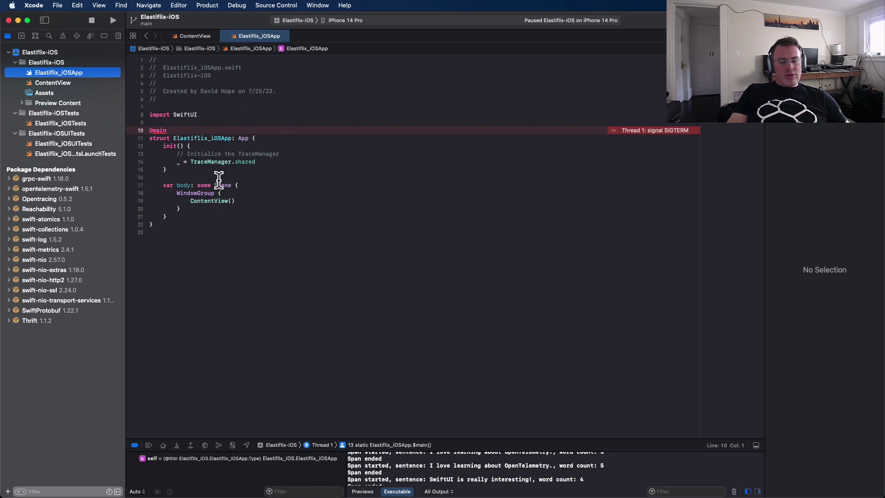
{"action": "left_click", "coordinate": [71, 84]}
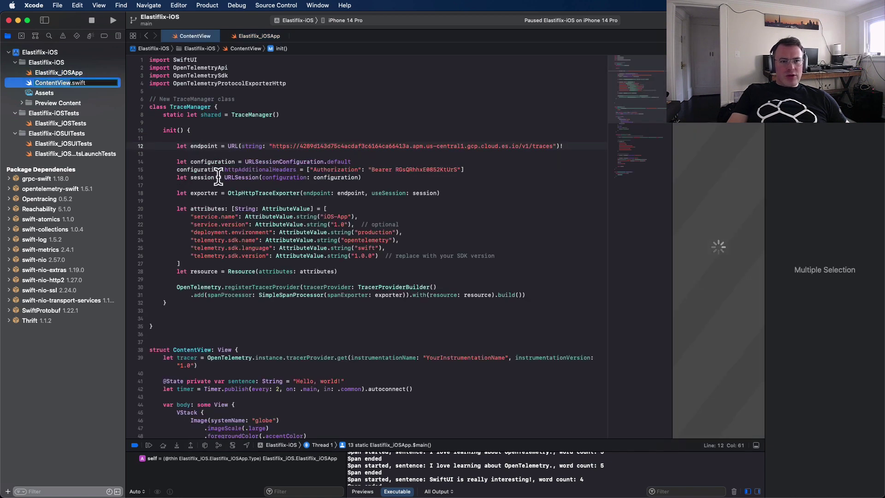
- Open the Elastiflix-iOS project settings to view its linked OpenTelemetry frameworks
{"action": "left_click", "coordinate": [42, 53]}
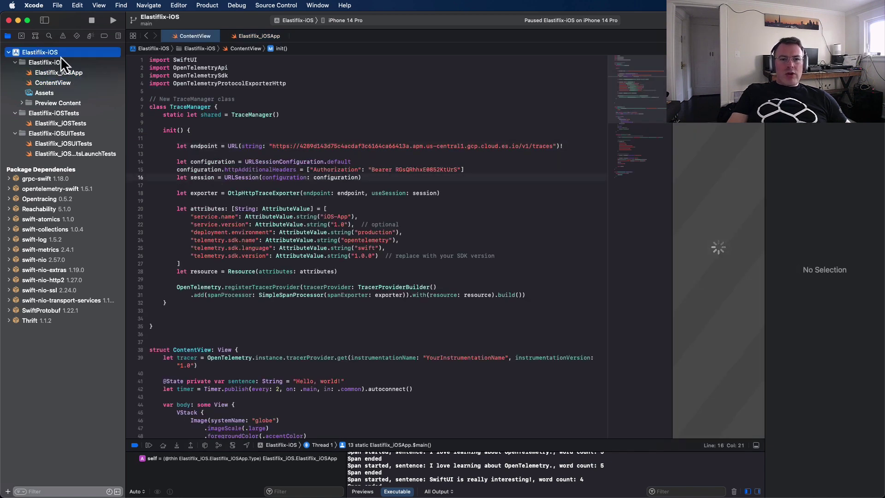
{"action": "scroll", "coordinate": [254, 192], "scroll_direction": "down", "scroll_amount": 5}
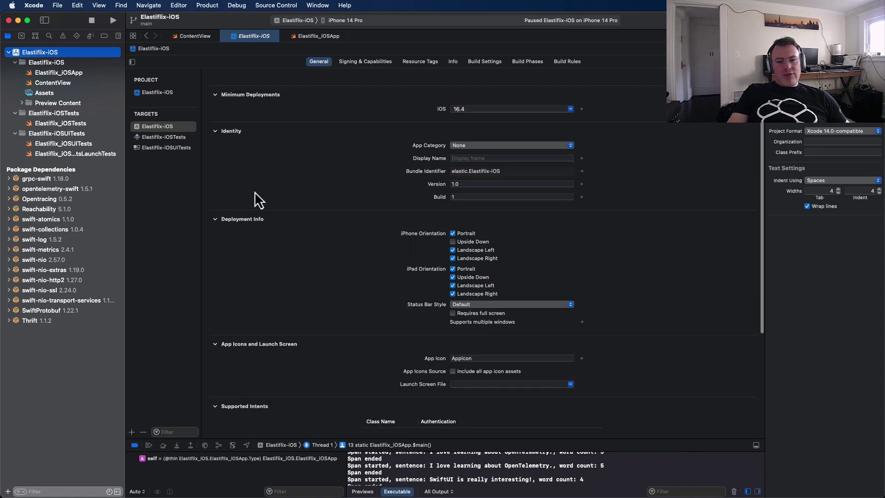
{"action": "scroll", "coordinate": [255, 192], "scroll_direction": "down", "scroll_amount": 5}
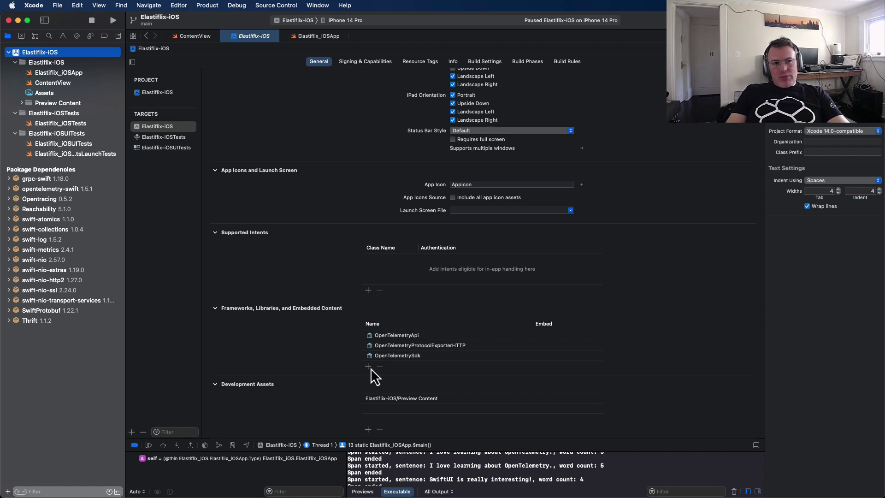
- Check the recently used Swift packages and confirm opentelemetry-swift is already an Elastifix-iOS dependency
{"action": "left_click", "coordinate": [57, 6]}
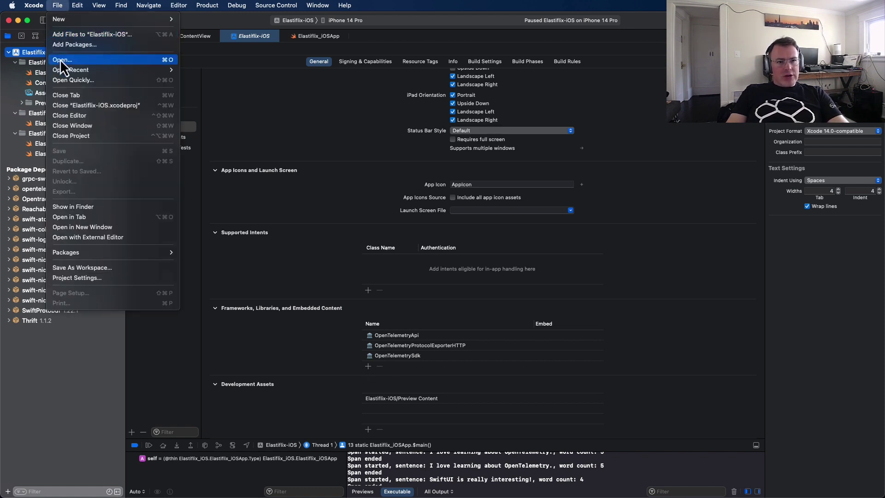
{"action": "left_click", "coordinate": [74, 44]}
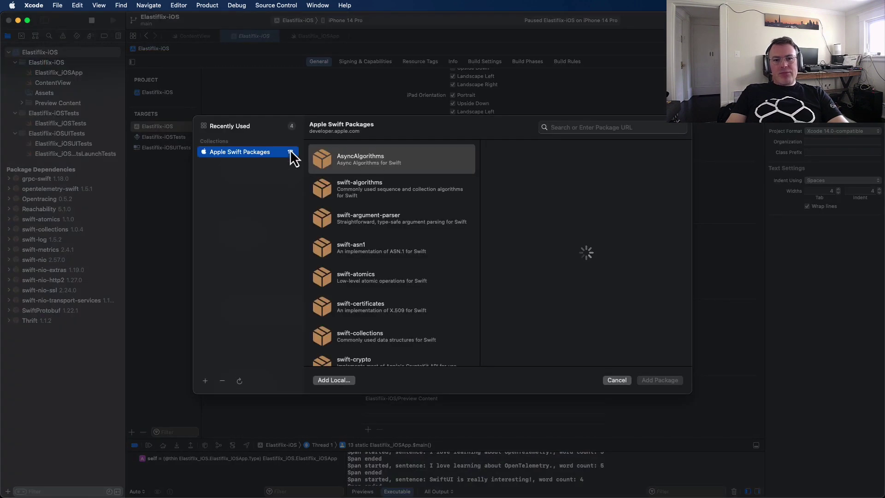
{"action": "left_click", "coordinate": [235, 126]}
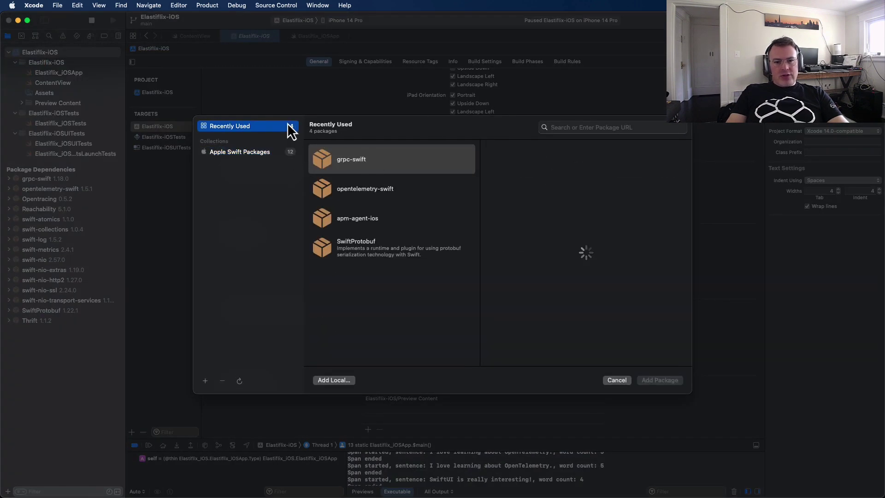
{"action": "left_click", "coordinate": [358, 188]}
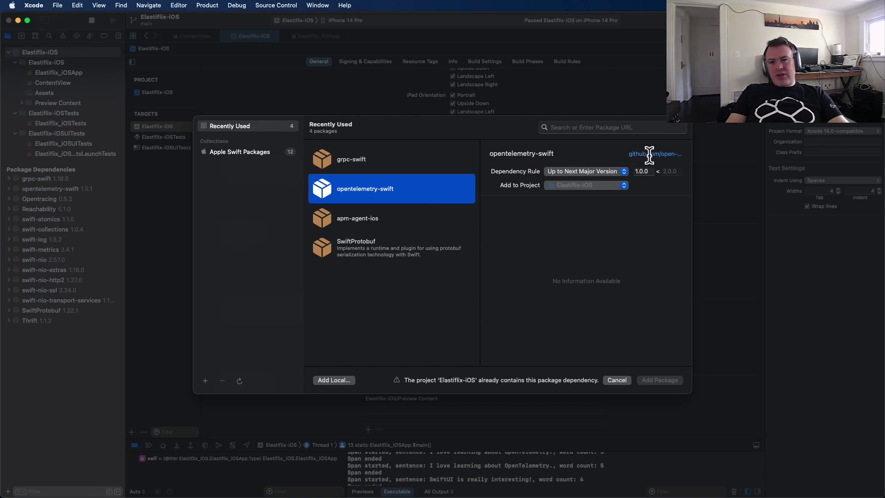
{"action": "left_click", "coordinate": [616, 127]}
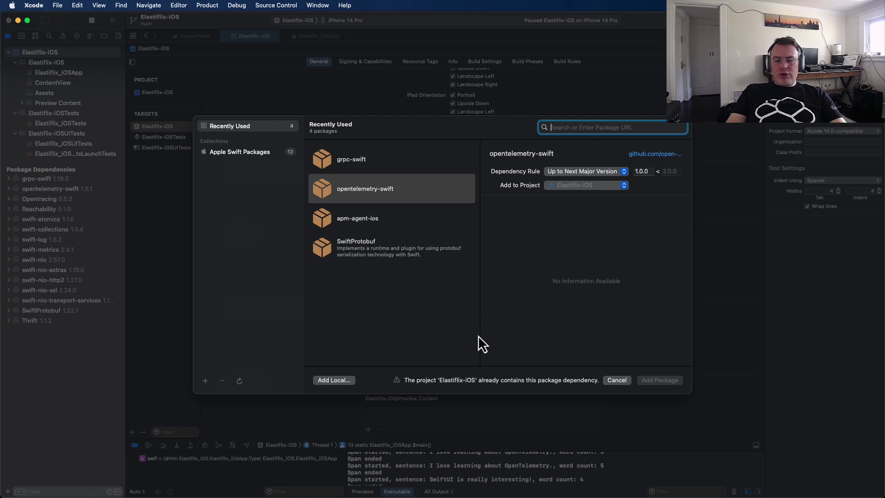
- Cancel the Add Packages sheet and review the TraceManager endpoint URL code in ContentView
{"action": "left_click", "coordinate": [617, 379]}
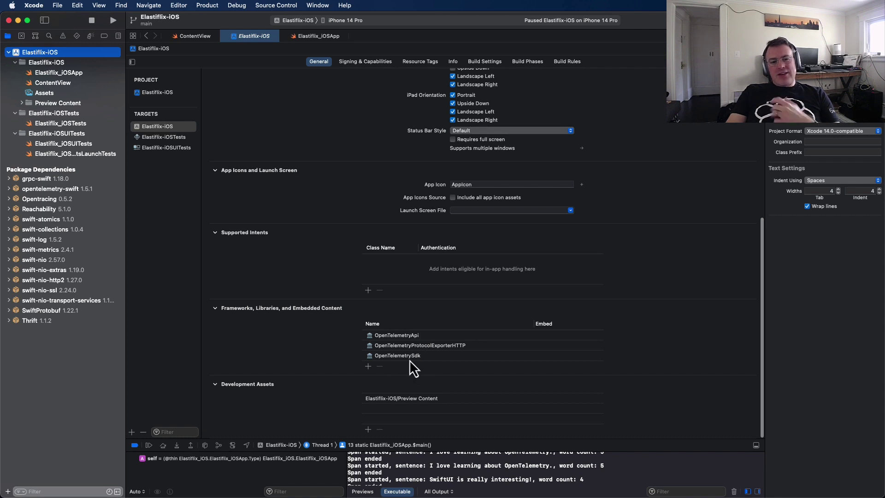
{"action": "left_click", "coordinate": [89, 75]}
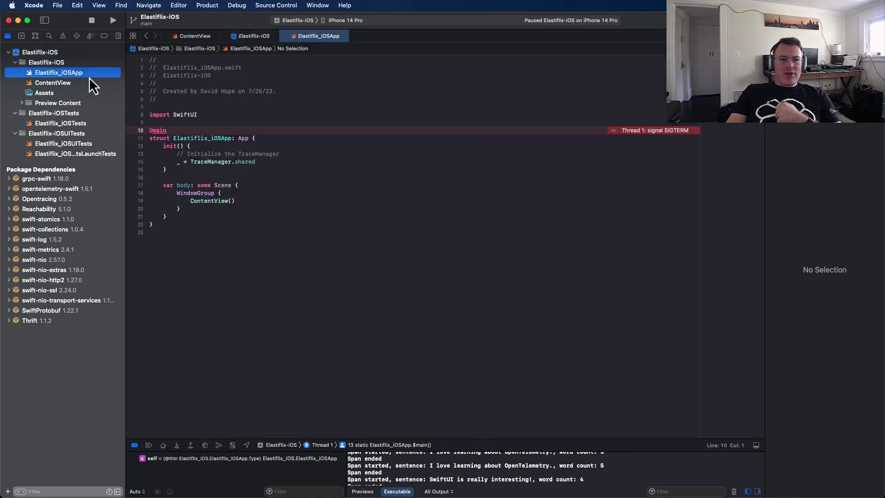
{"action": "left_click", "coordinate": [78, 82]}
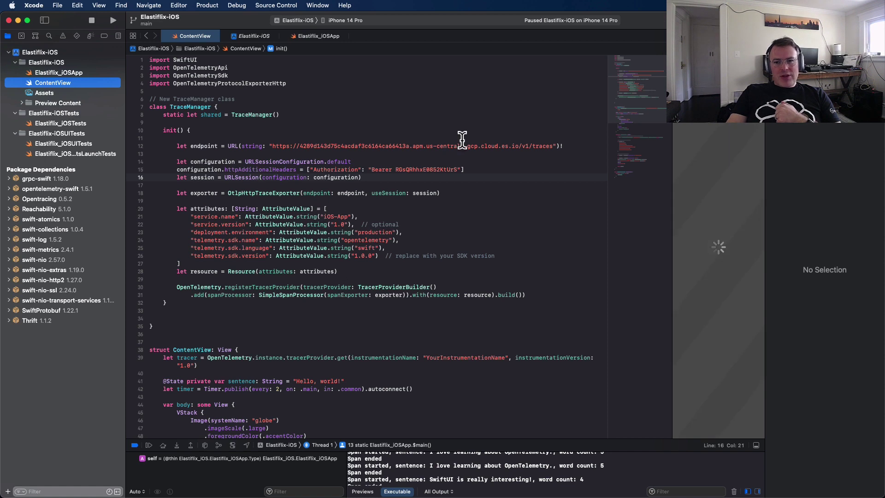
{"action": "left_click_drag", "start_coordinate": [518, 145], "coordinate": [552, 149]}
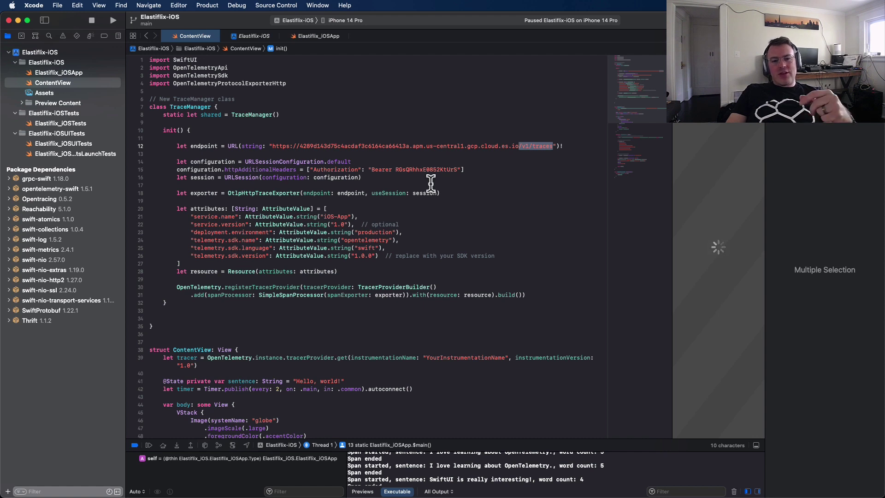
{"action": "left_click", "coordinate": [392, 124]}
{"action": "scroll", "coordinate": [340, 228], "scroll_direction": "down", "scroll_amount": 10}
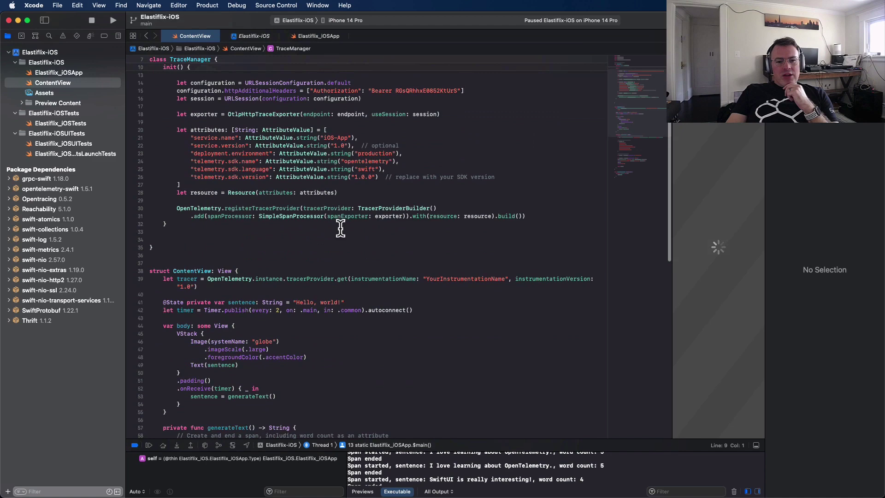
{"action": "scroll", "coordinate": [341, 229], "scroll_direction": "down", "scroll_amount": 3}
{"action": "scroll", "coordinate": [340, 229], "scroll_direction": "up", "scroll_amount": 6}
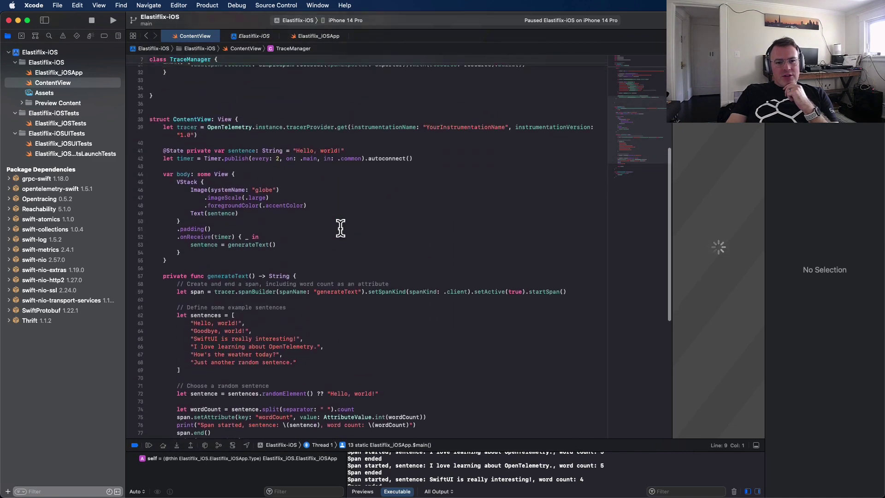
{"action": "scroll", "coordinate": [340, 229], "scroll_direction": "up", "scroll_amount": 8}
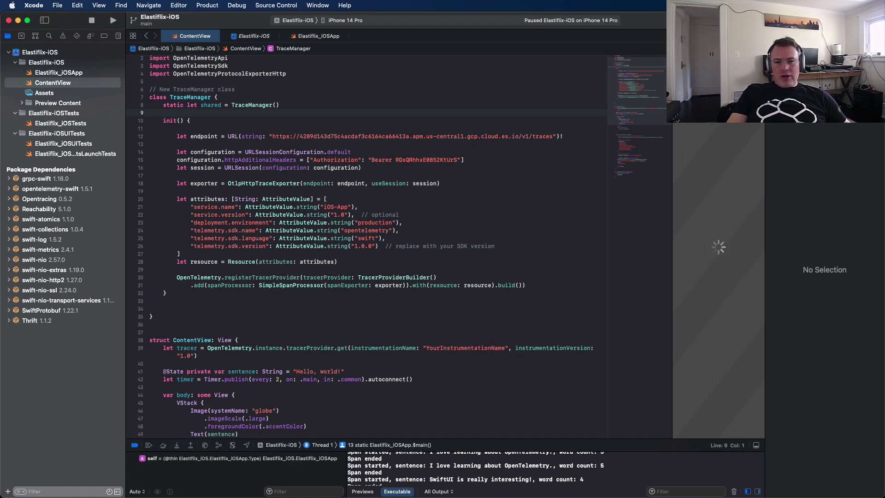
- Copy the OTEL_EXPORTER_OTLP_ENDPOINT URL from Elastic's APM setup page and return to Xcode
{"action": "key", "text": "super+Tab"}
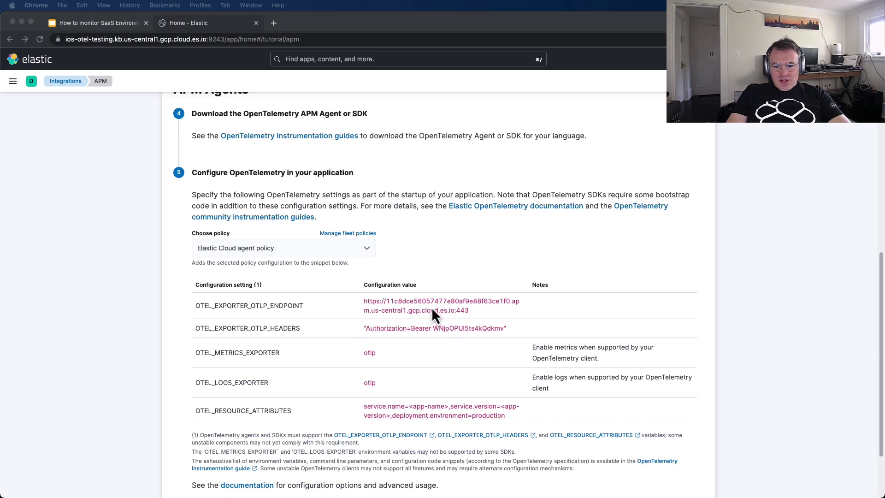
{"action": "left_click", "coordinate": [486, 315]}
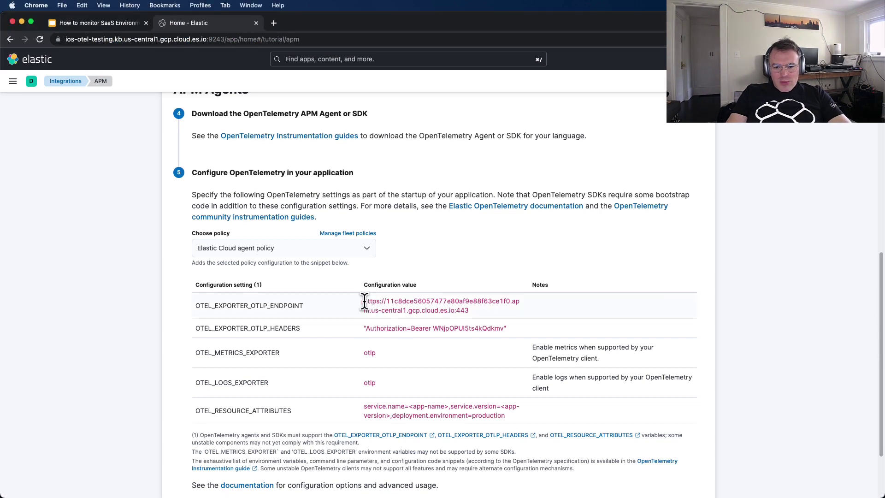
{"action": "left_click_drag", "start_coordinate": [364, 301], "coordinate": [484, 319]}
{"action": "right_click", "coordinate": [470, 314]}
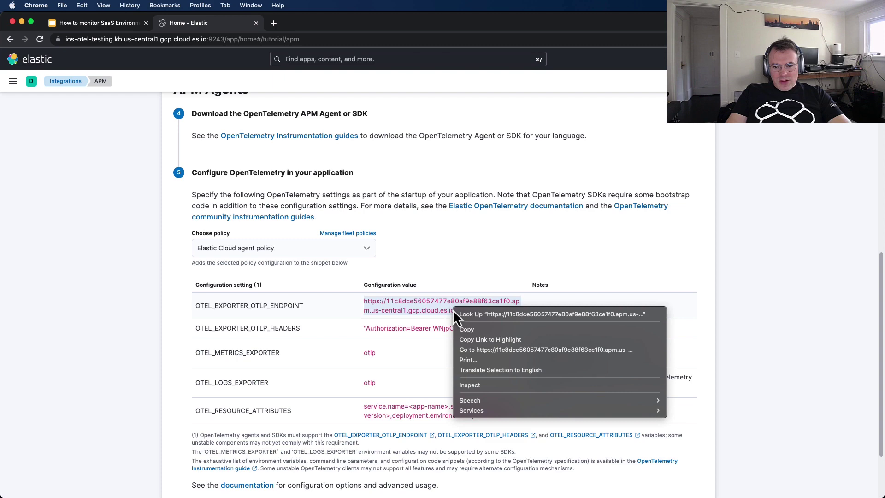
{"action": "left_click", "coordinate": [477, 328]}
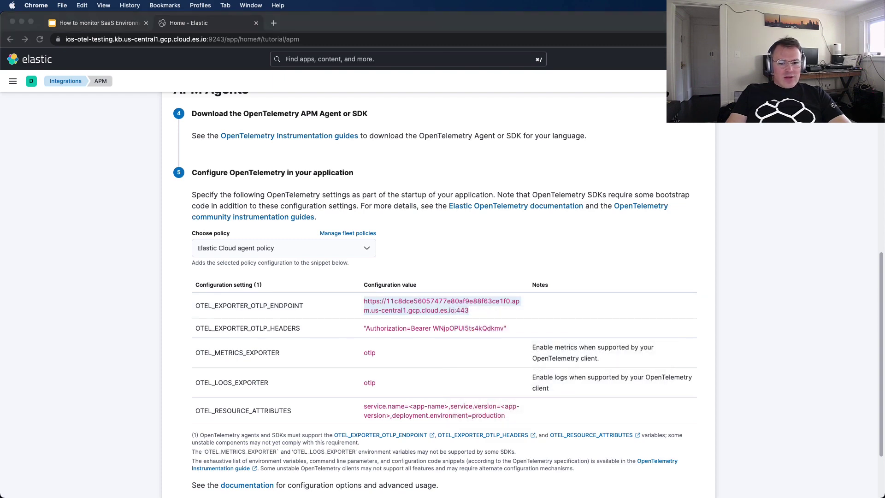
{"action": "key", "text": "super+Tab"}
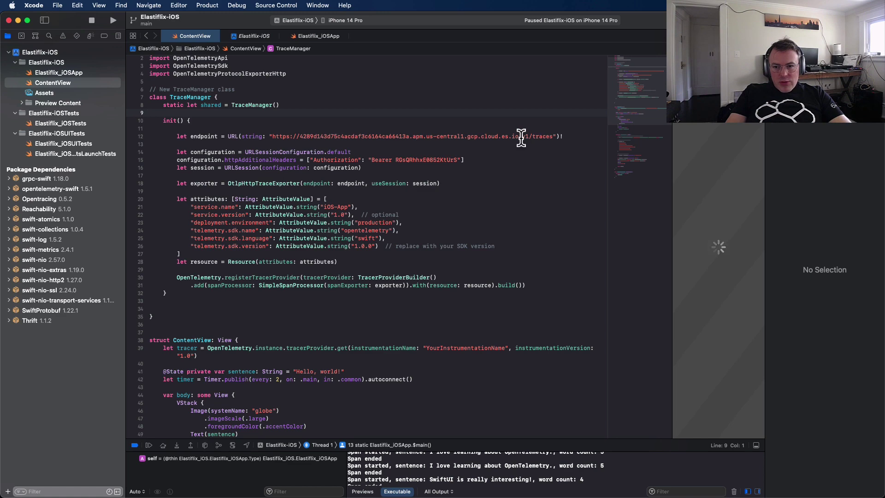
- Replace the line 12 endpoint host with the copied Elastic APM URL, keeping /v1/traces
{"action": "left_click_drag", "start_coordinate": [519, 136], "coordinate": [270, 137]}
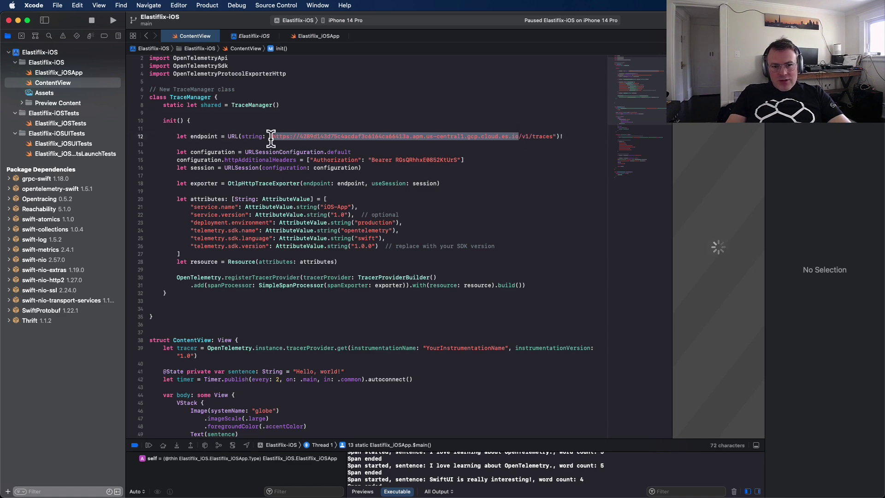
{"action": "right_click", "coordinate": [271, 136]}
{"action": "left_click", "coordinate": [305, 297]}
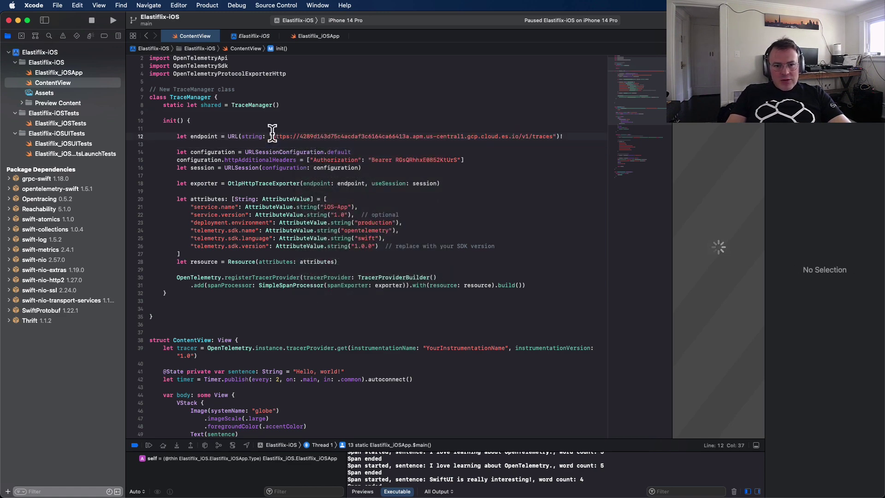
{"action": "left_click_drag", "start_coordinate": [271, 136], "coordinate": [515, 136]}
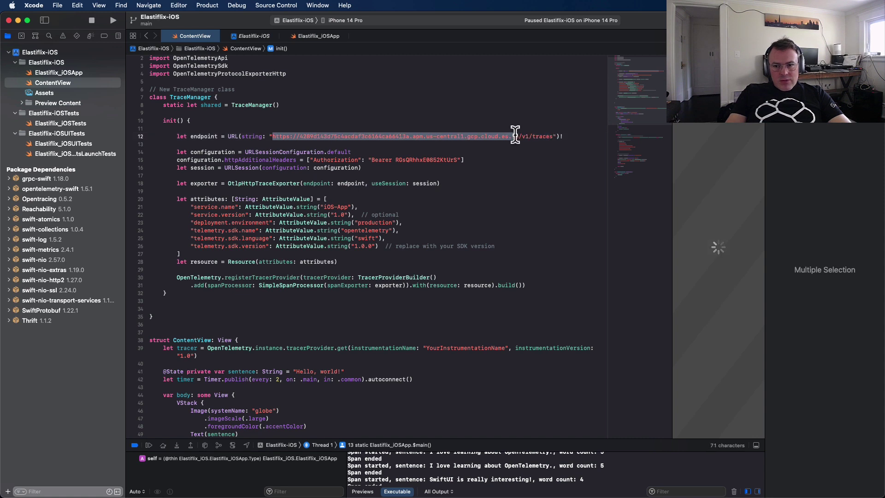
{"action": "right_click", "coordinate": [512, 137]}
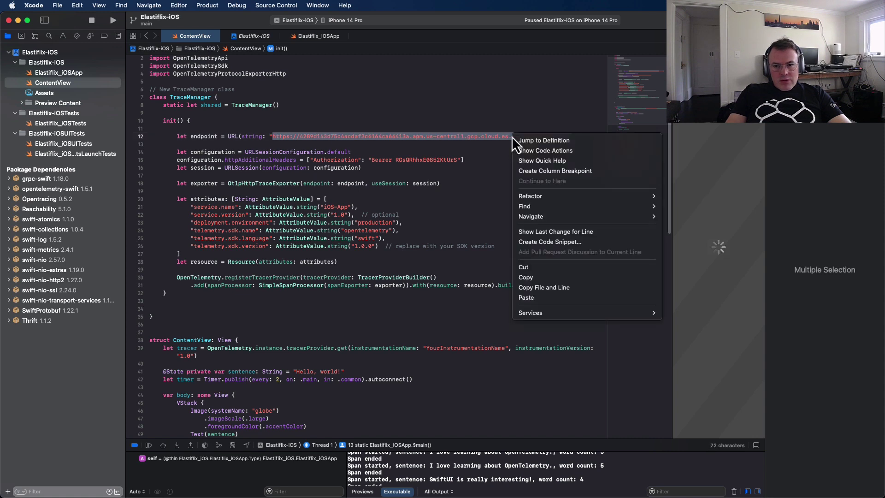
{"action": "left_click", "coordinate": [527, 299]}
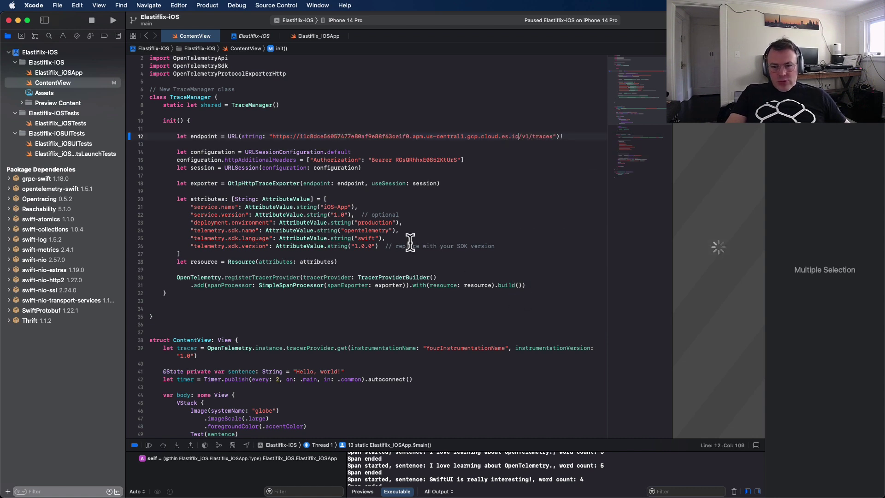
{"action": "left_click", "coordinate": [406, 191]}
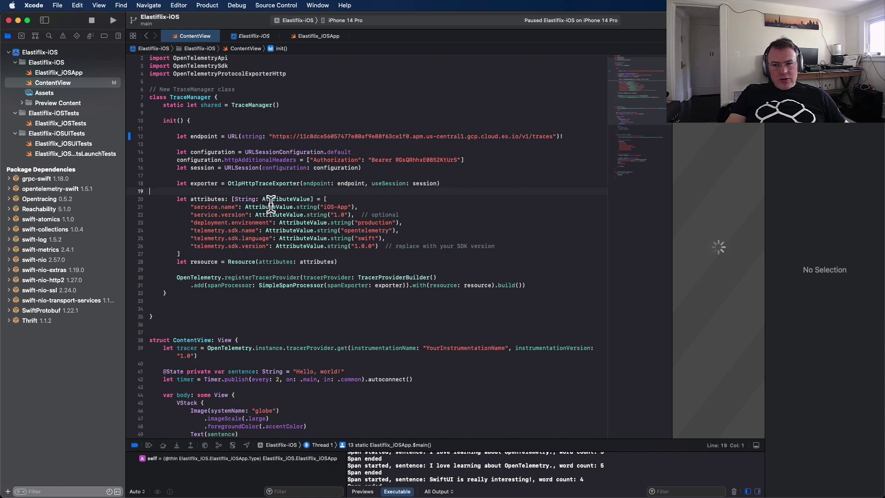
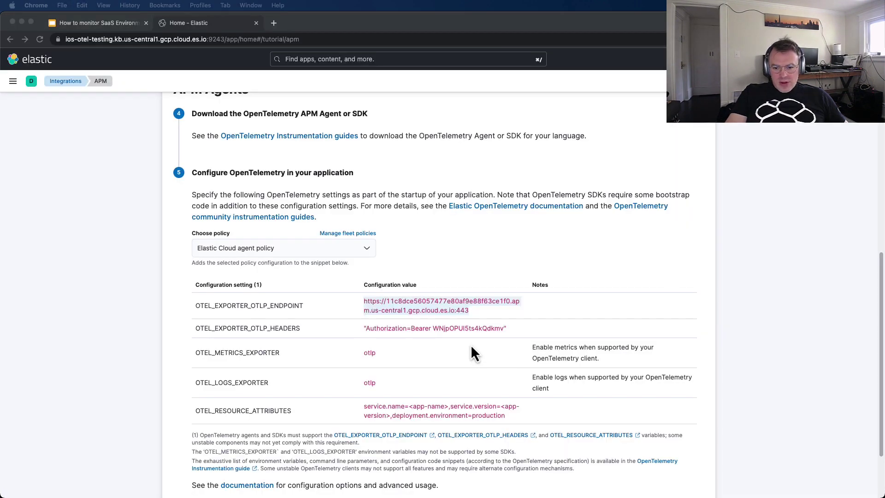
- Copy the bearer token from the OTEL_EXPORTER_OTLP_HEADERS value and switch to Xcode
{"action": "double_click", "coordinate": [469, 328]}
{"action": "right_click", "coordinate": [470, 329]}
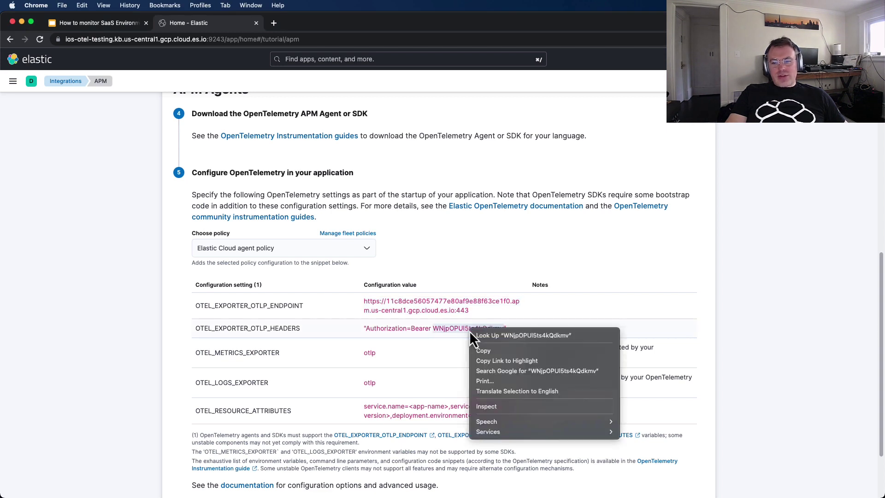
{"action": "left_click", "coordinate": [477, 352]}
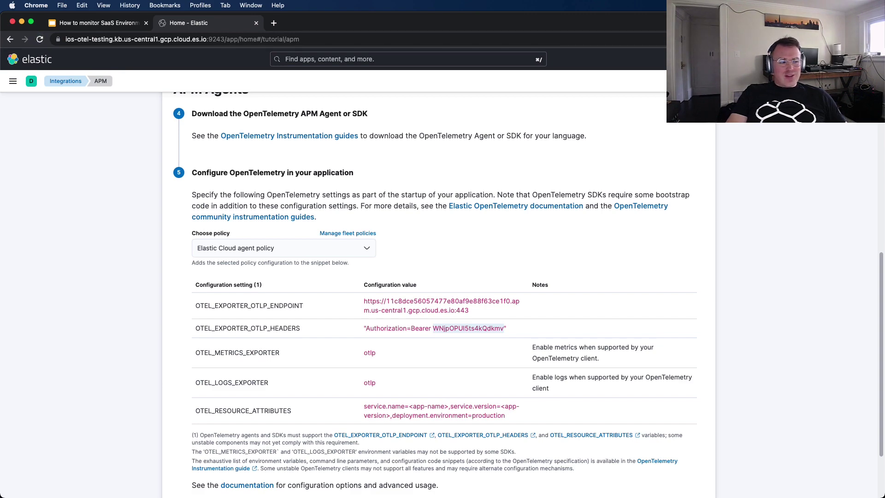
{"action": "key", "text": "super+Tab"}
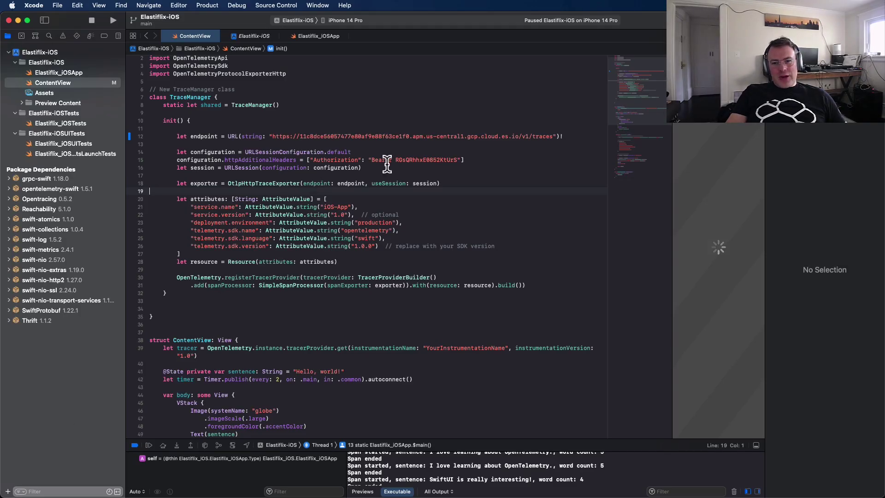
- Paste the Kibana bearer token over the old token in the httpAdditionalHeaders Authorization line
{"action": "double_click", "coordinate": [417, 159]}
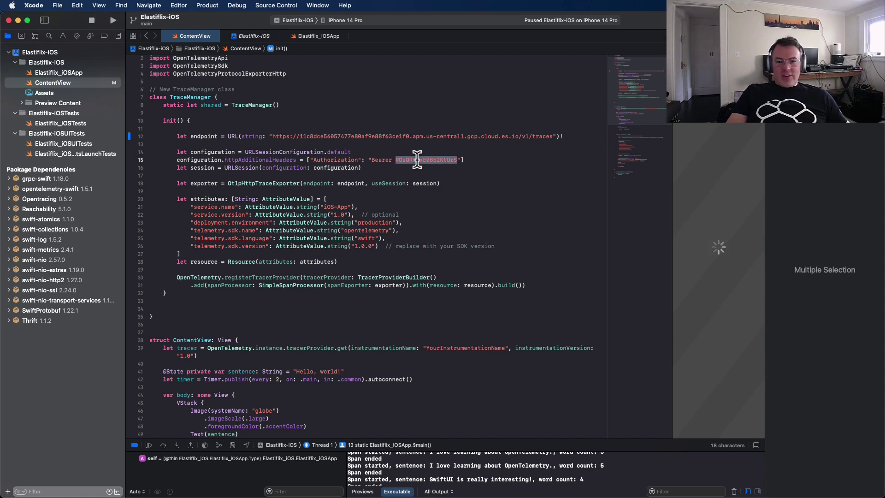
{"action": "right_click", "coordinate": [420, 163]}
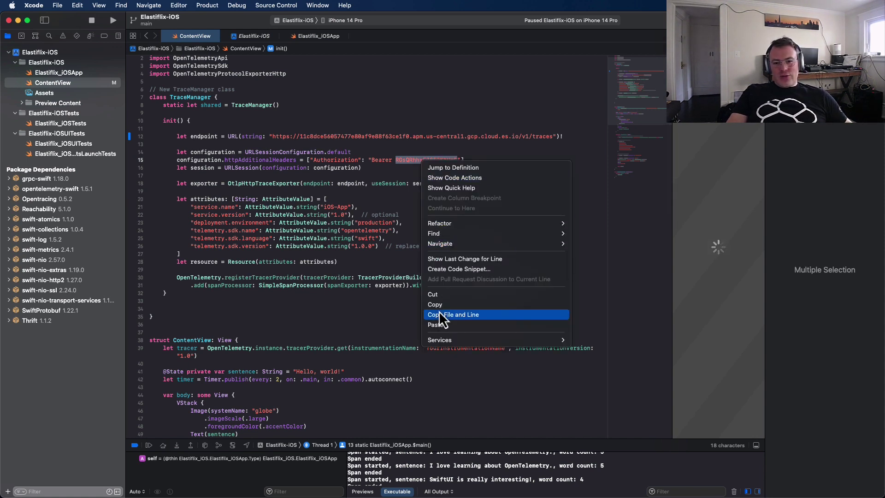
{"action": "left_click", "coordinate": [436, 325]}
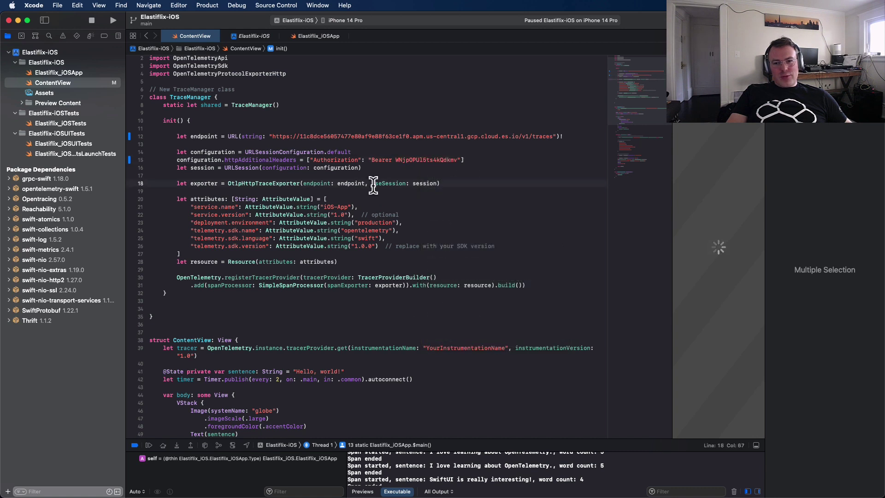
{"action": "left_click", "coordinate": [332, 191]}
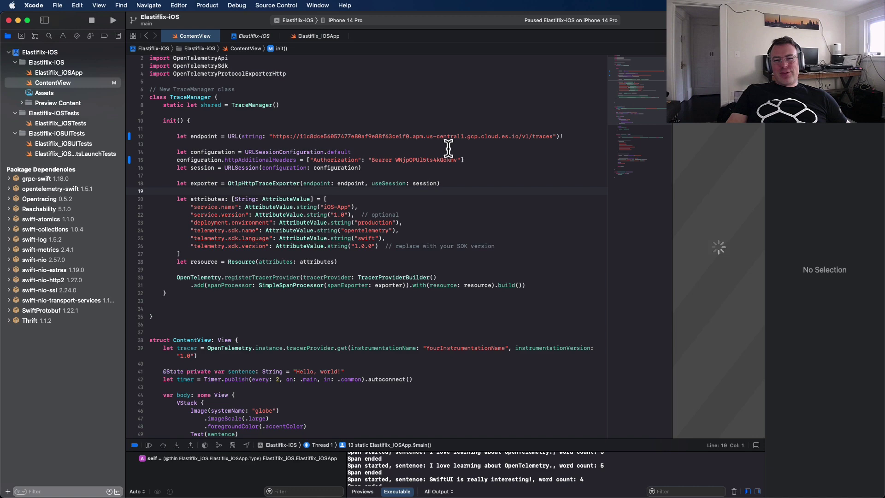
{"action": "scroll", "coordinate": [331, 269], "scroll_direction": "down", "scroll_amount": 5}
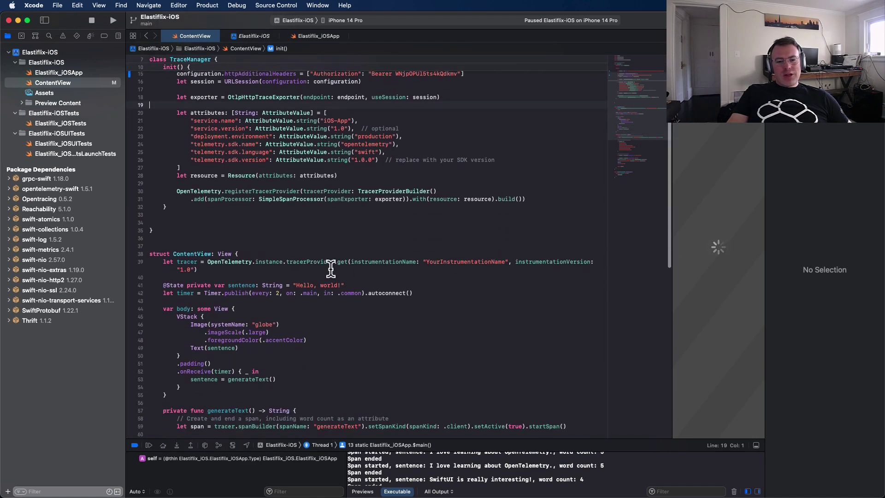
{"action": "scroll", "coordinate": [331, 269], "scroll_direction": "down", "scroll_amount": 5}
{"action": "scroll", "coordinate": [331, 268], "scroll_direction": "up", "scroll_amount": 5}
{"action": "scroll", "coordinate": [277, 208], "scroll_direction": "up", "scroll_amount": 10}
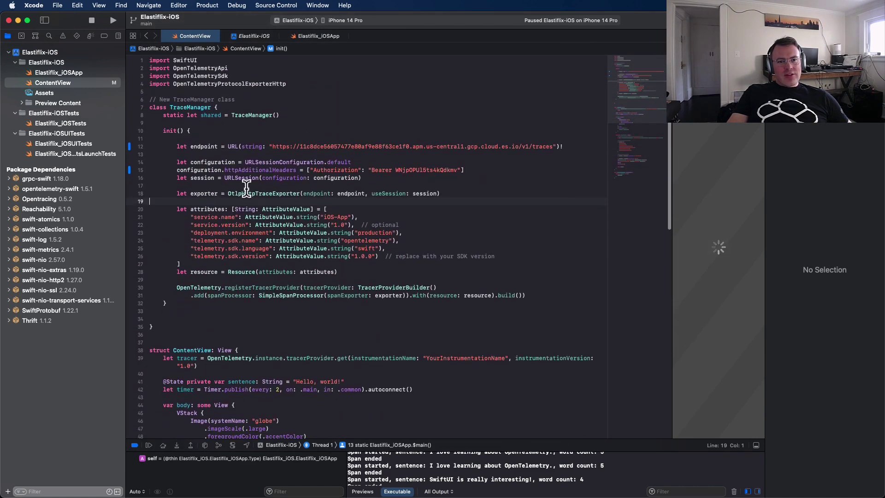
- Rerun the app in the iPhone 14 Pro simulator, replacing the running instance
{"action": "left_click", "coordinate": [208, 5]}
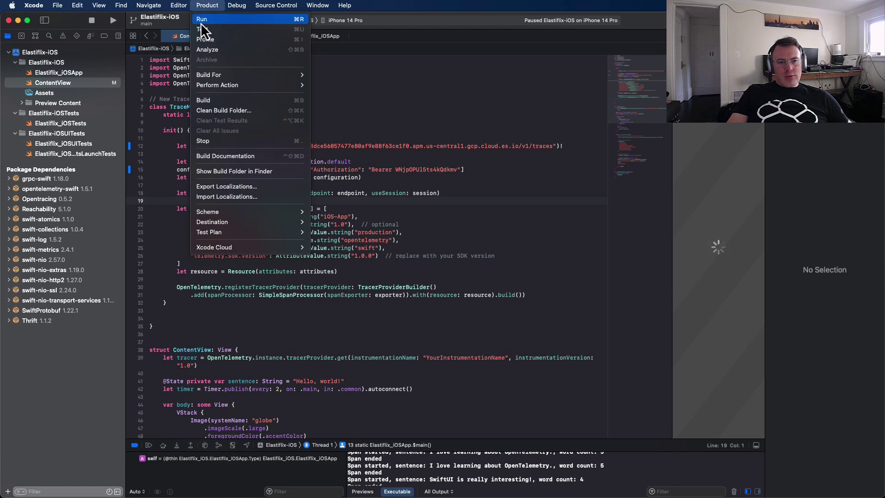
{"action": "left_click", "coordinate": [202, 19]}
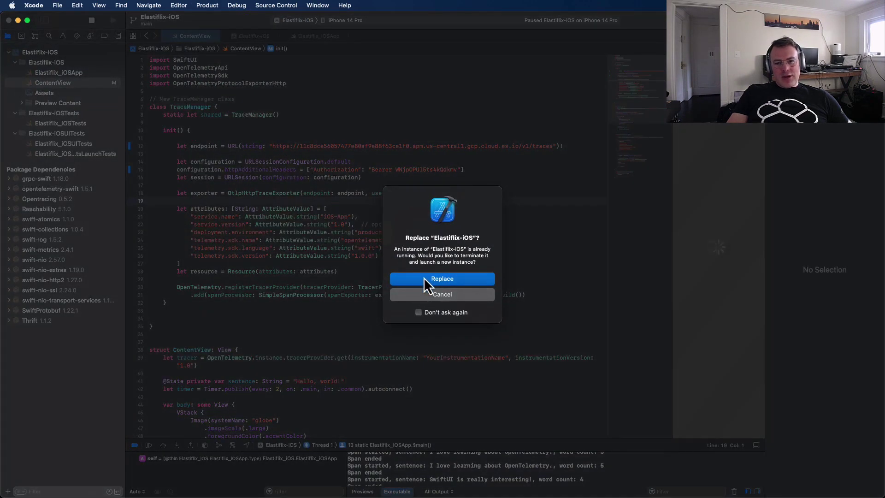
{"action": "left_click", "coordinate": [442, 279]}
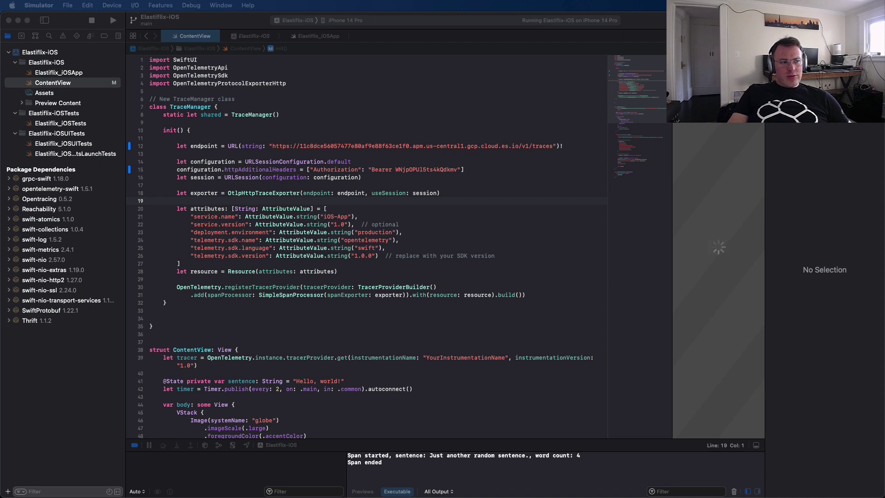
- Reposition the Simulator window around the screen, then close it
{"action": "left_click_drag", "start_coordinate": [256, 124], "coordinate": [254, 124]}
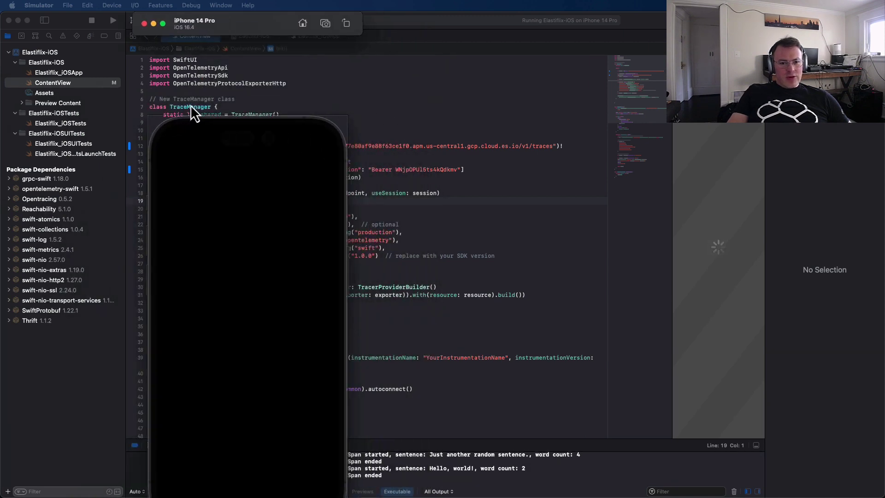
{"action": "left_click_drag", "start_coordinate": [235, 31], "coordinate": [442, 42]}
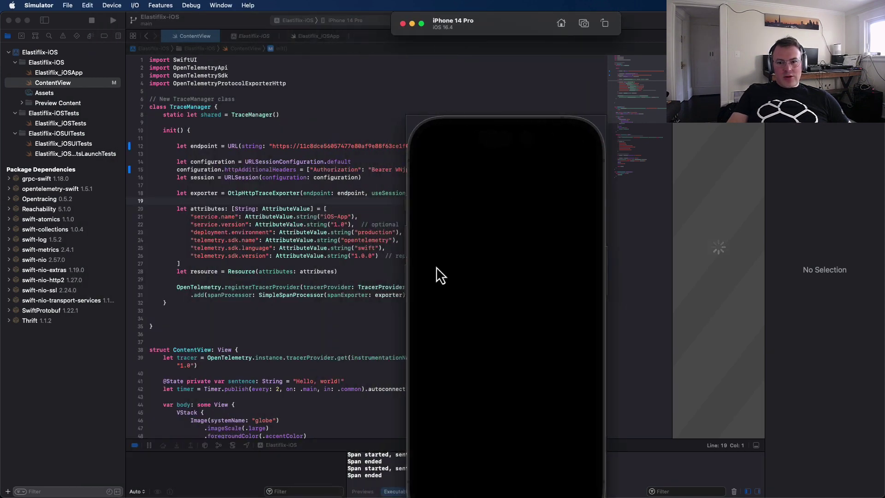
{"action": "left_click_drag", "start_coordinate": [436, 266], "coordinate": [235, 133]}
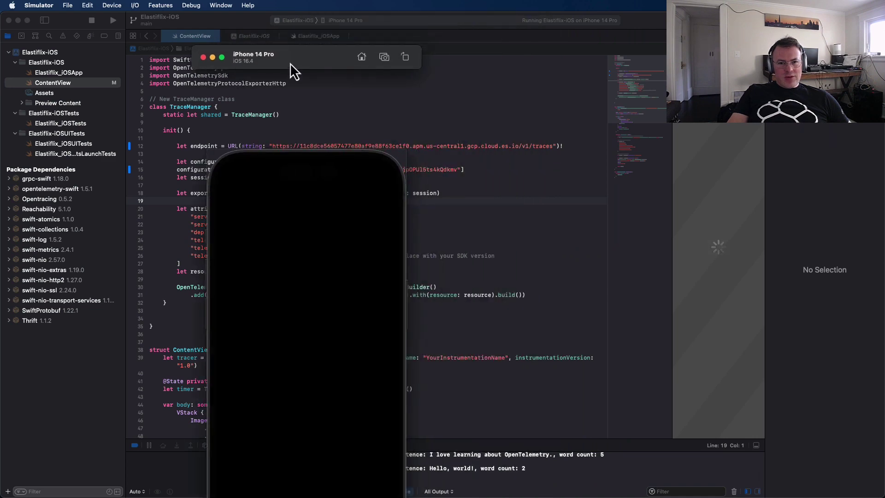
{"action": "left_click_drag", "start_coordinate": [290, 63], "coordinate": [568, 32]}
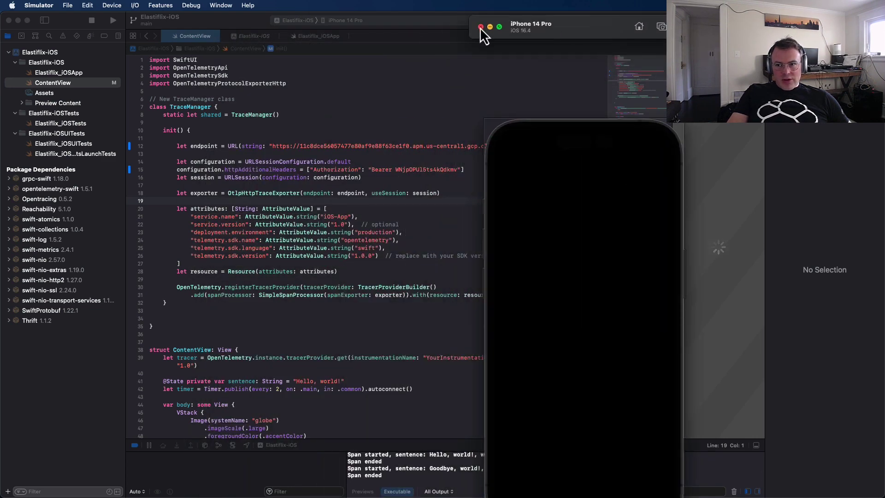
{"action": "left_click", "coordinate": [482, 29]}
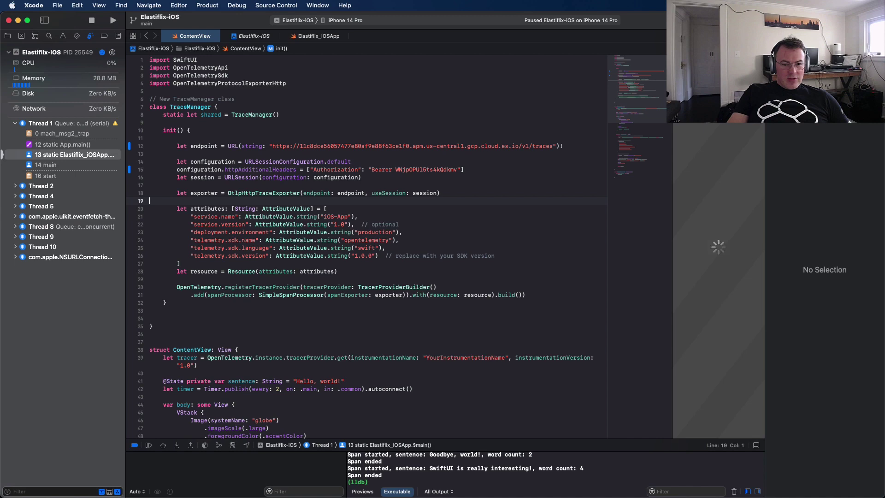
- Launch a fresh instance of the app and bring the simulator fully into view
{"action": "left_click", "coordinate": [208, 5]}
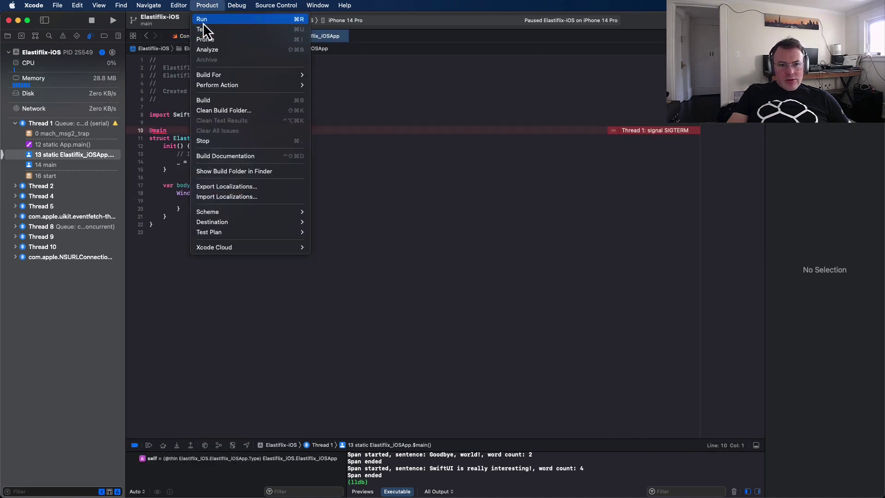
{"action": "left_click", "coordinate": [202, 20]}
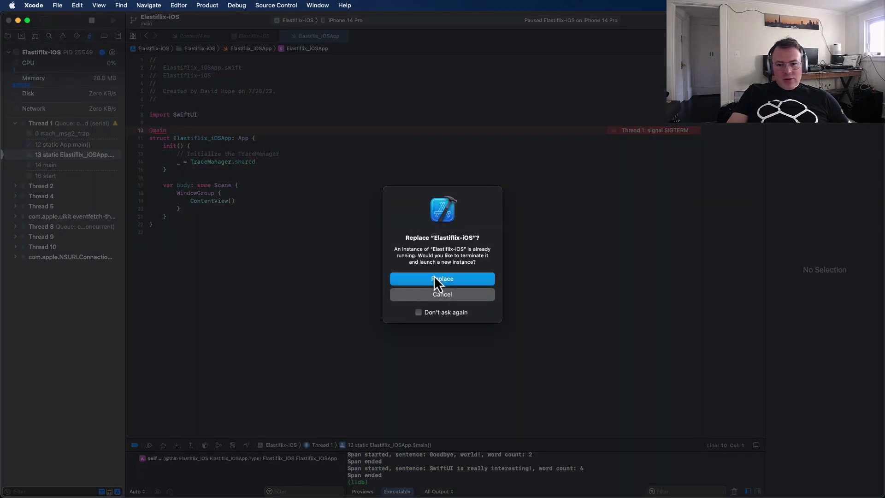
{"action": "left_click", "coordinate": [442, 278]}
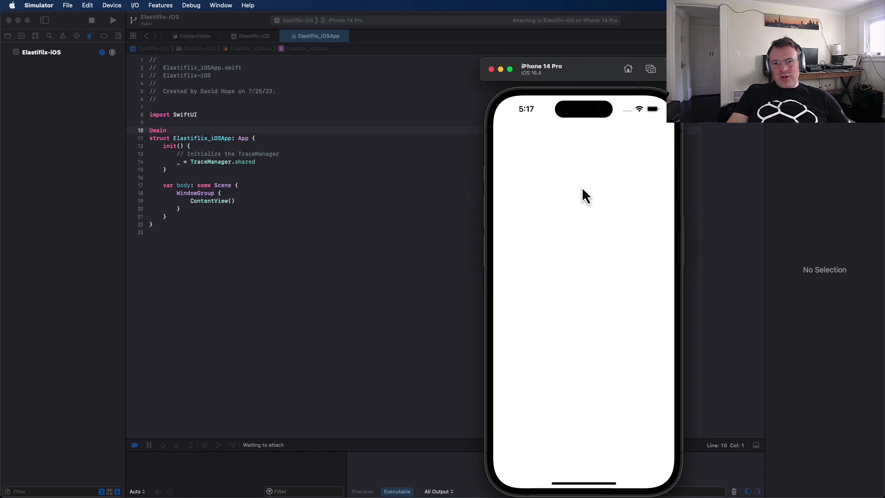
{"action": "left_click_drag", "start_coordinate": [588, 67], "coordinate": [559, 20]}
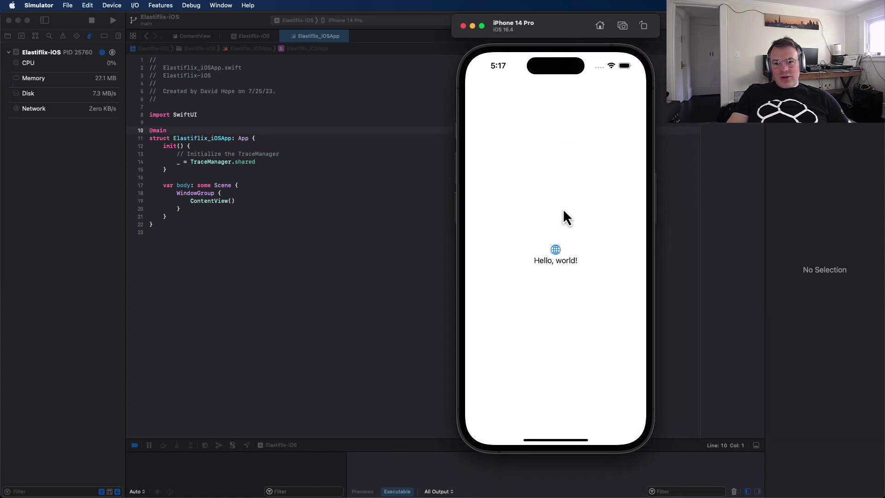
- Watch the span logs in an enlarged Xcode console, then return to the Elastic APM page
{"action": "left_click", "coordinate": [540, 261]}
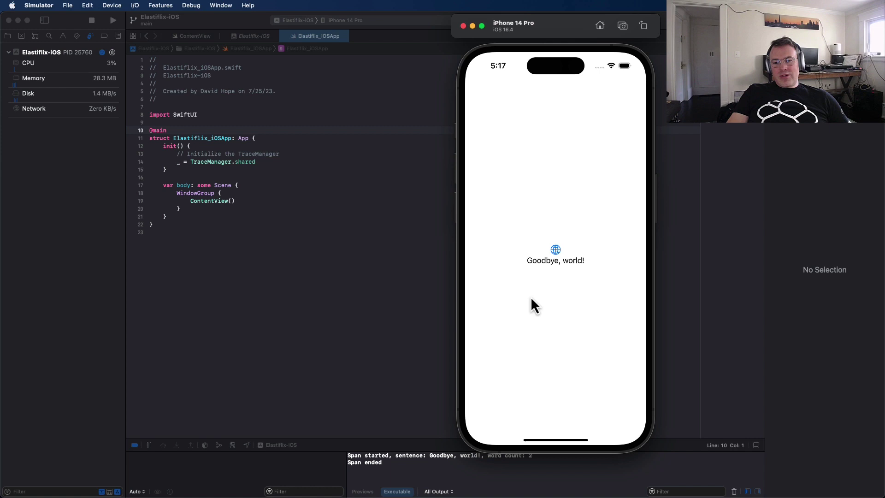
{"action": "left_click", "coordinate": [554, 251]}
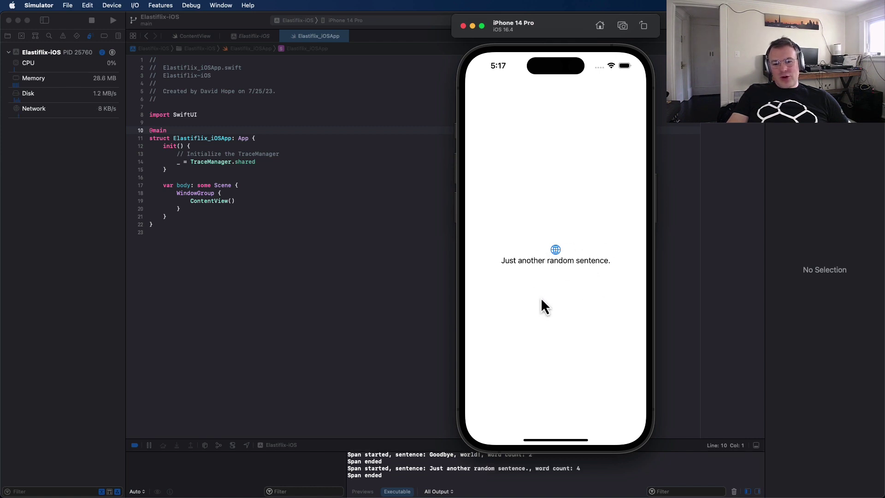
{"action": "left_click", "coordinate": [402, 477]}
{"action": "left_click_drag", "start_coordinate": [439, 442], "coordinate": [431, 273]}
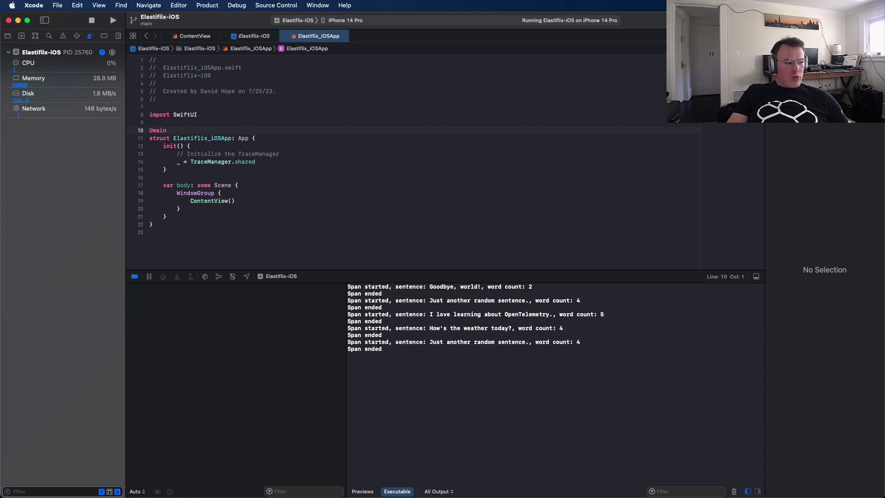
{"action": "key", "text": "super+Tab"}
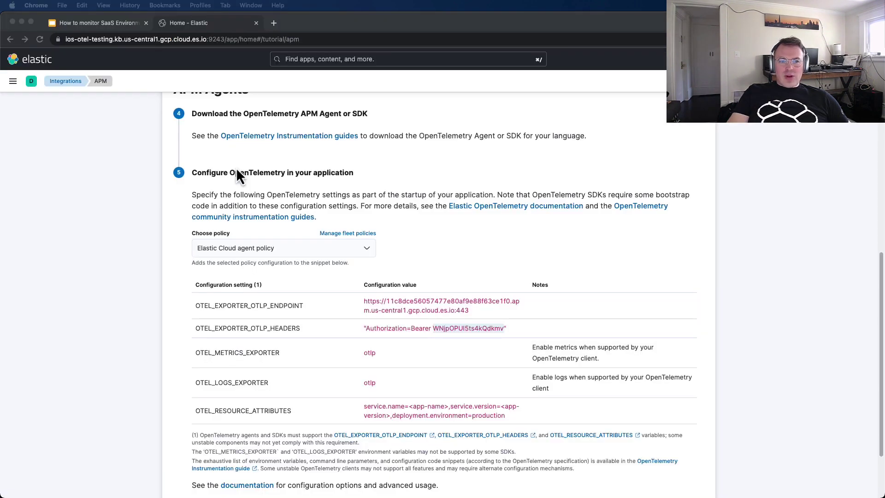
{"action": "scroll", "coordinate": [351, 203], "scroll_direction": "up", "scroll_amount": 5}
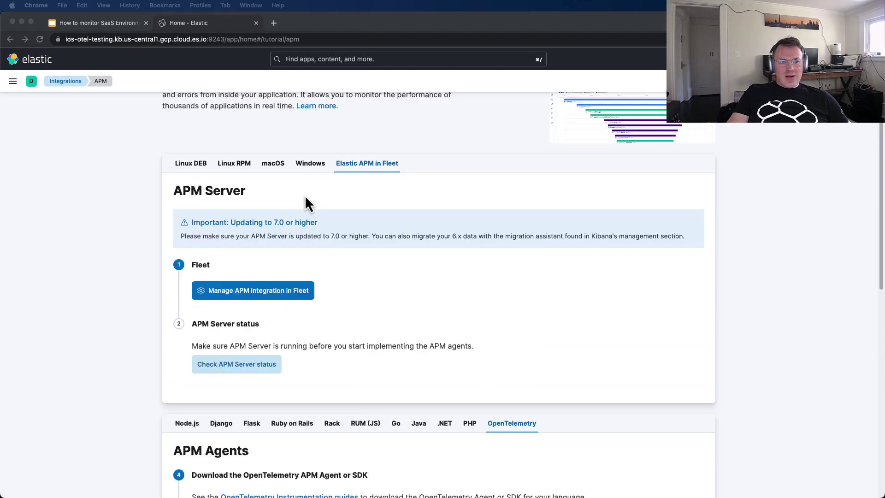
- Navigate to Observability > APM Services and dismiss the service groups introduction
{"action": "left_click", "coordinate": [12, 81]}
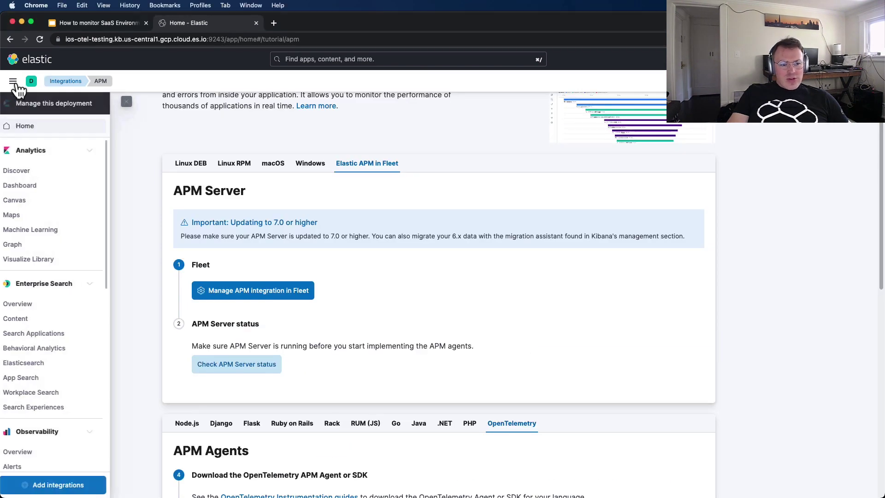
{"action": "left_click", "coordinate": [22, 452]}
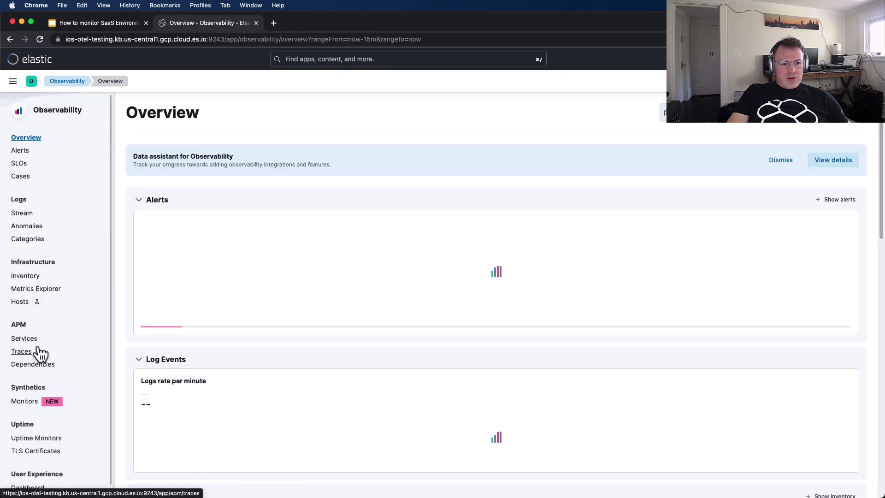
{"action": "left_click", "coordinate": [24, 339]}
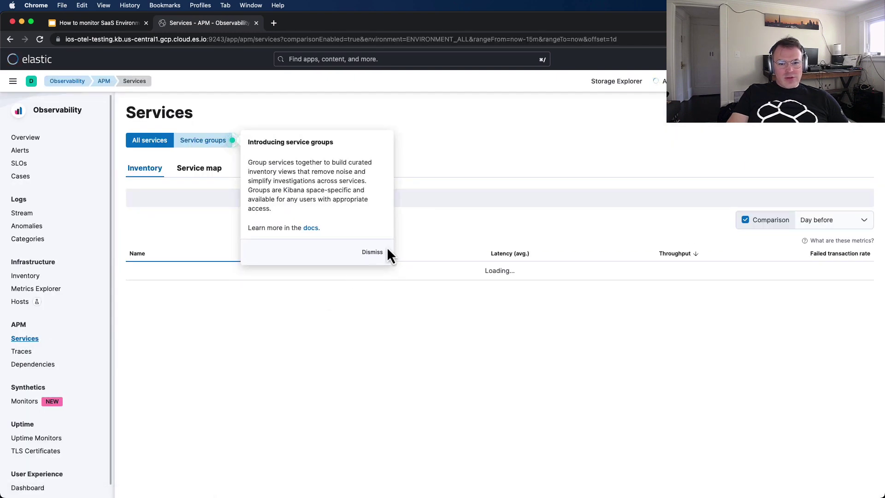
{"action": "left_click", "coordinate": [373, 252]}
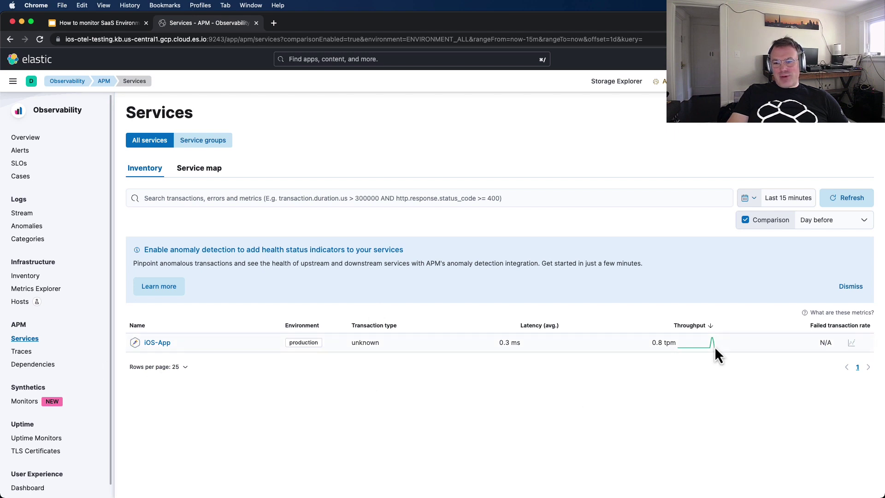
- Open iOS-App's generateText transaction, then inspect and close its transaction details
{"action": "left_click", "coordinate": [155, 342]}
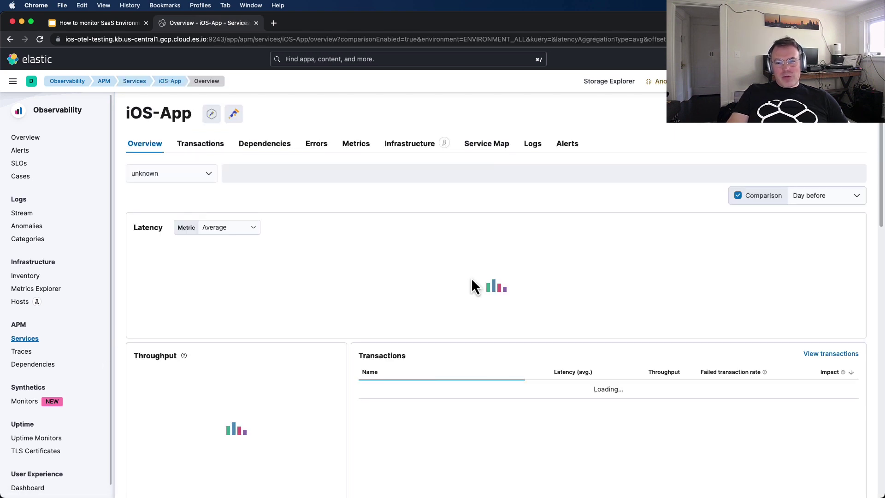
{"action": "scroll", "coordinate": [472, 277], "scroll_direction": "down", "scroll_amount": 2}
{"action": "left_click", "coordinate": [372, 239]}
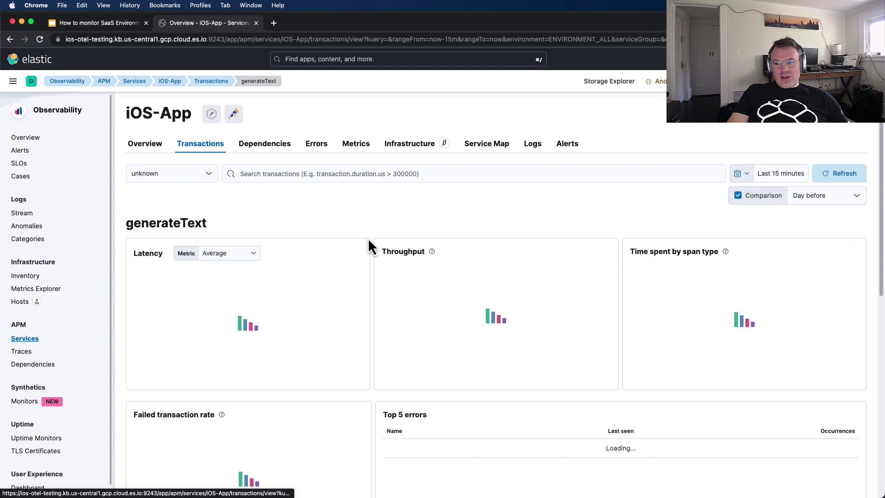
{"action": "scroll", "coordinate": [318, 339], "scroll_direction": "down", "scroll_amount": 8}
{"action": "scroll", "coordinate": [275, 415], "scroll_direction": "down", "scroll_amount": 3}
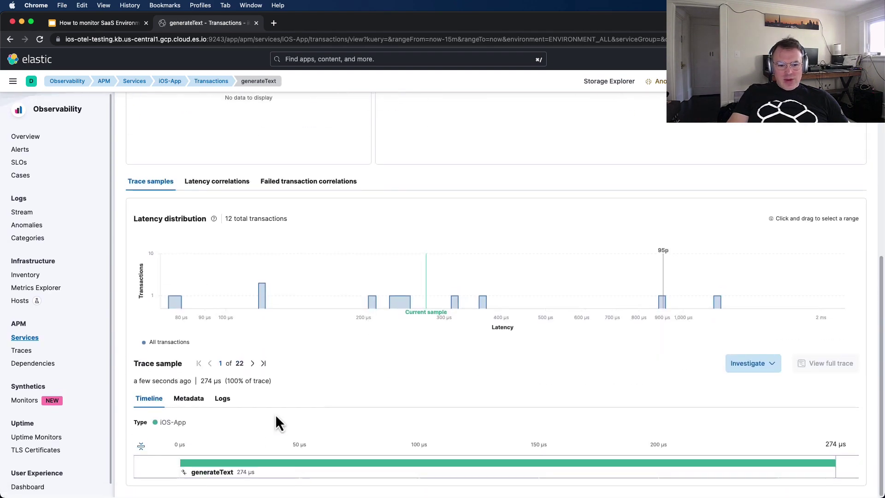
{"action": "left_click", "coordinate": [249, 472]}
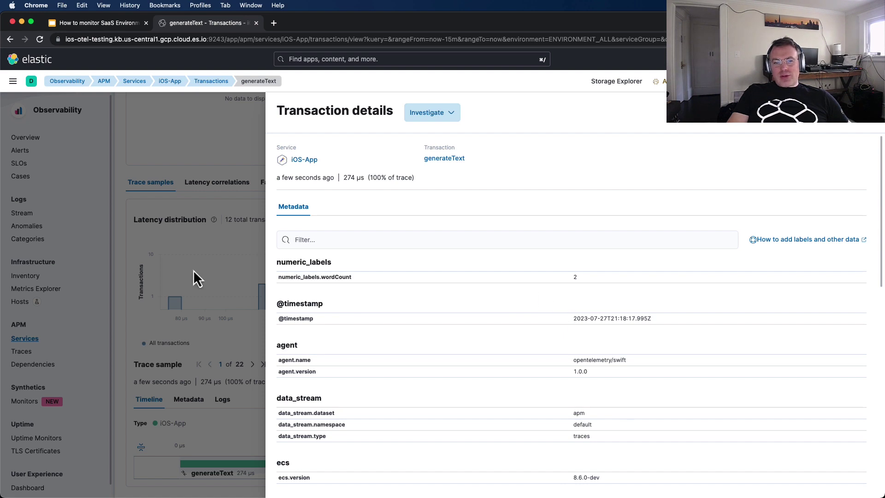
{"action": "left_click", "coordinate": [201, 202]}
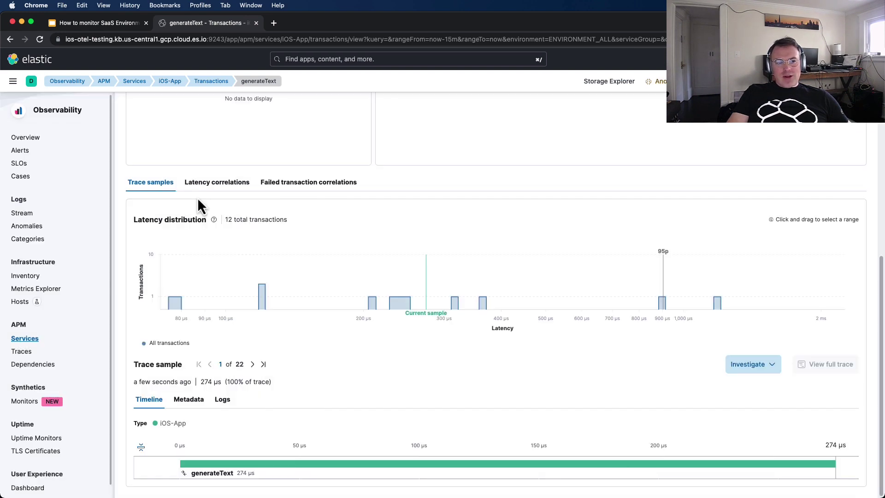
- Create a new dashboard and start a new Lens visualization on it
{"action": "left_click", "coordinate": [13, 80]}
{"action": "left_click", "coordinate": [24, 184]}
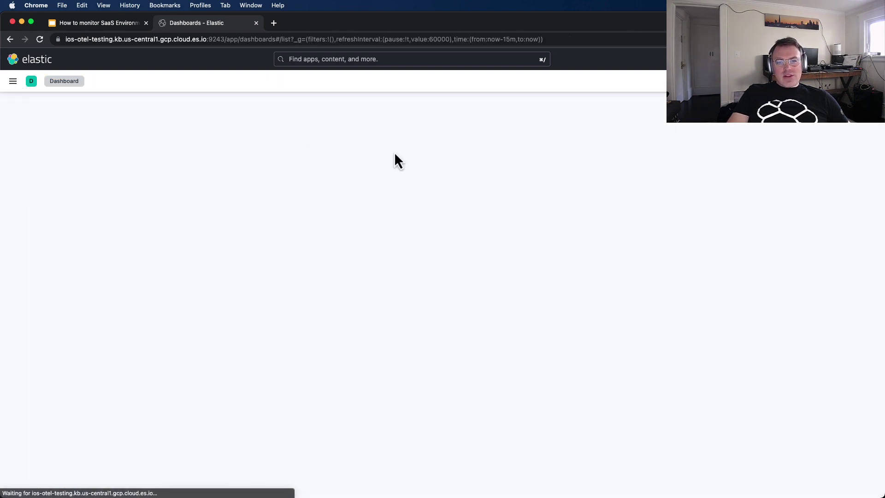
{"action": "left_click", "coordinate": [422, 227]}
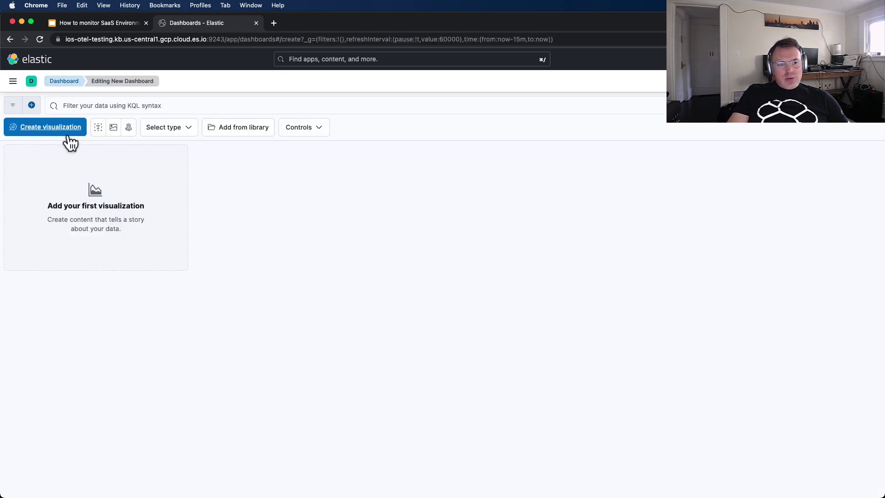
{"action": "left_click", "coordinate": [50, 127]}
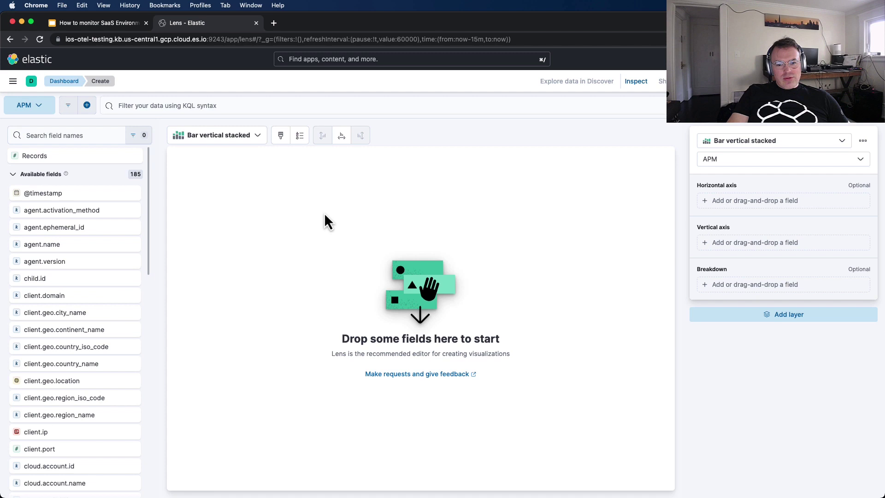
- Chart median numeric_labels.wordCount over time as a line chart
{"action": "left_click", "coordinate": [78, 134]}
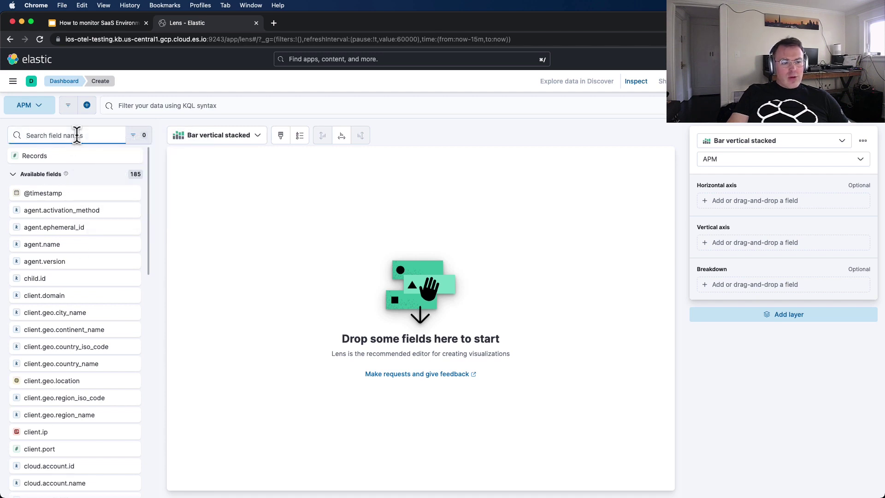
{"action": "type", "text": "w"}
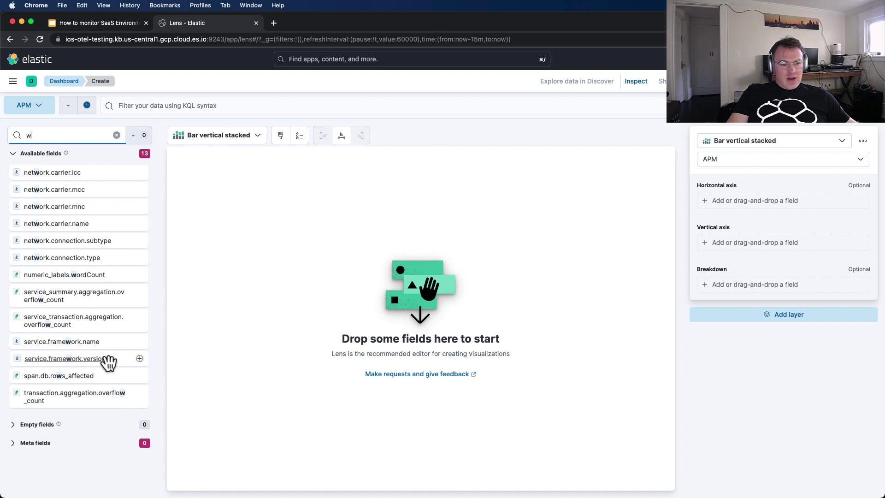
{"action": "left_click_drag", "start_coordinate": [66, 274], "coordinate": [384, 245]}
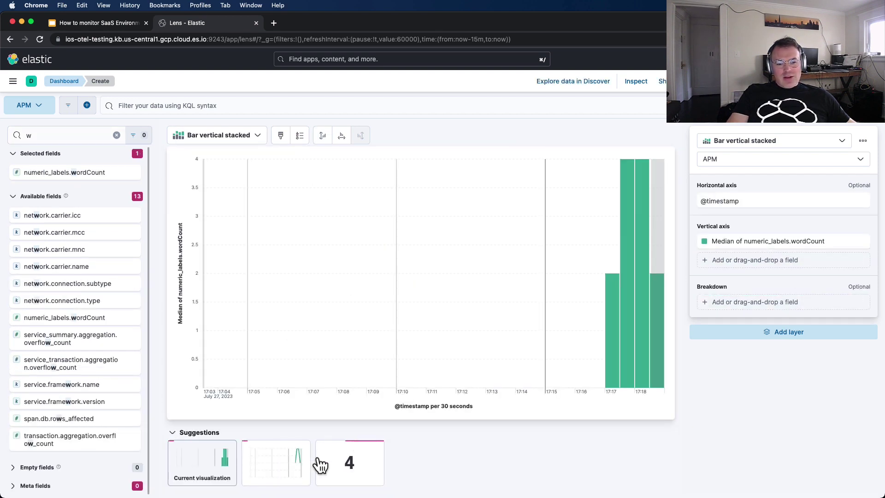
{"action": "left_click", "coordinate": [350, 463]}
{"action": "left_click", "coordinate": [276, 462]}
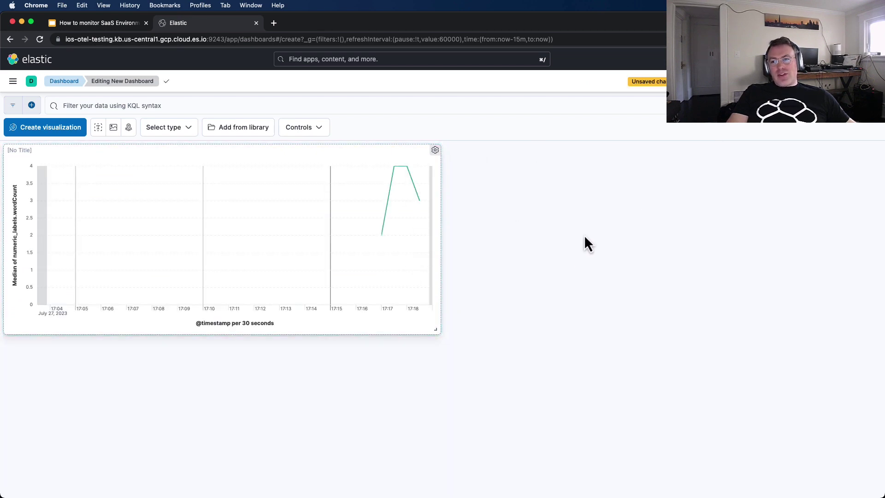
- Save the wordCount dashboard with the title 'test' using Cmd+S
{"action": "key", "text": "super+s"}
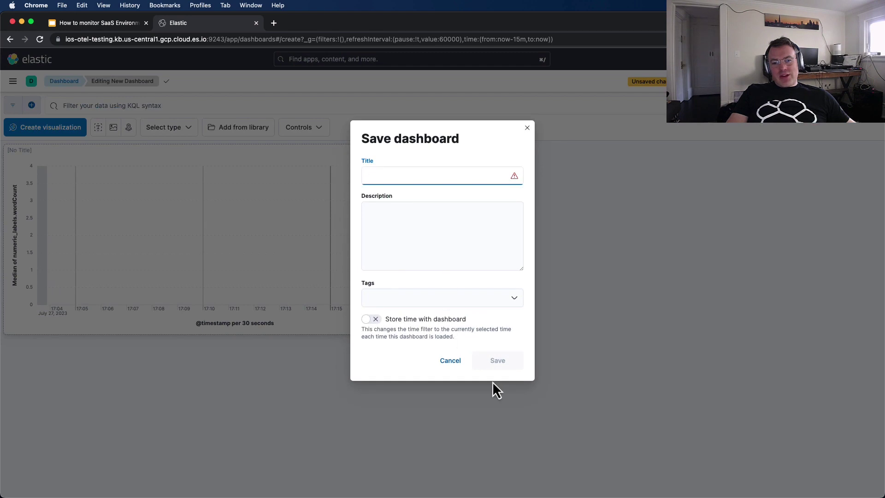
{"action": "type", "text": "test"}
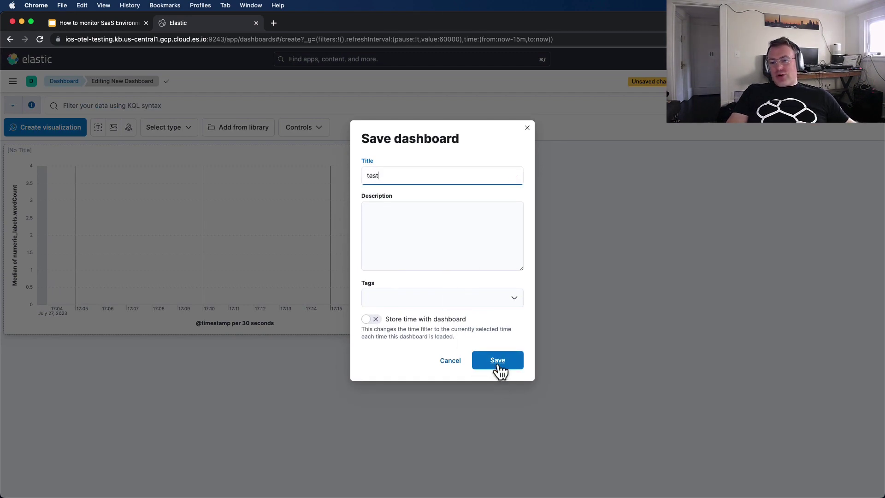
{"action": "left_click", "coordinate": [497, 361]}
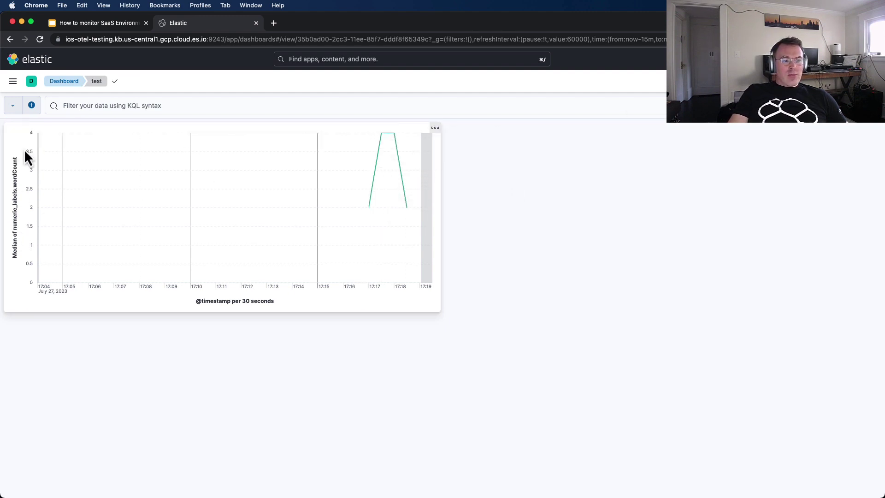
{"action": "mouse_move", "coordinate": [268, 180]}
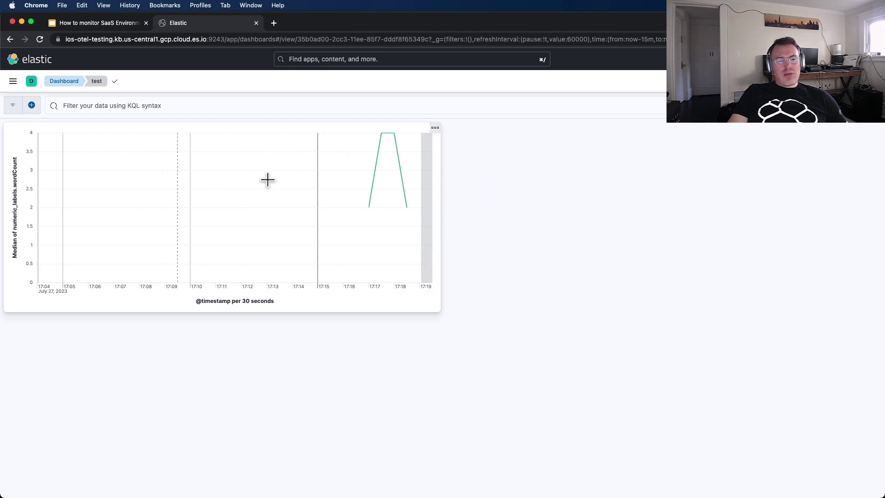
{"action": "left_click", "coordinate": [12, 83]}
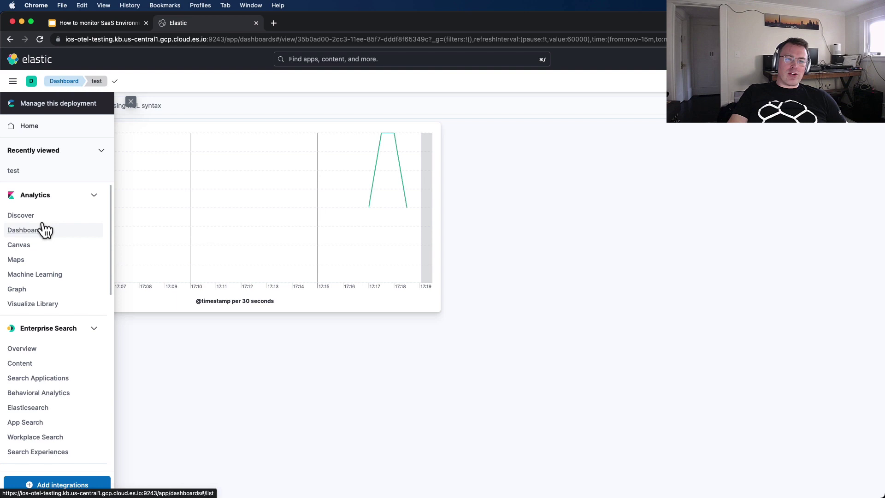
{"action": "left_click", "coordinate": [285, 213]}
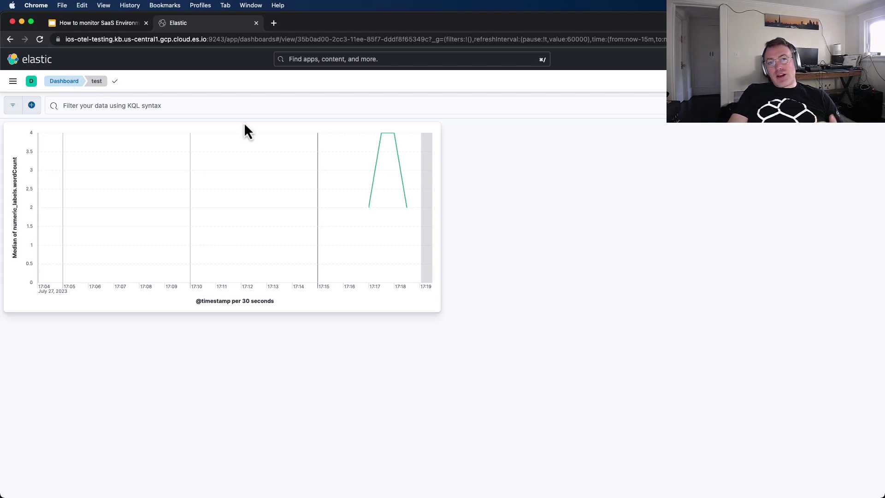
- Advance the Google Slides presentation to the Useful links slide, then leave the browser
{"action": "left_click", "coordinate": [116, 23]}
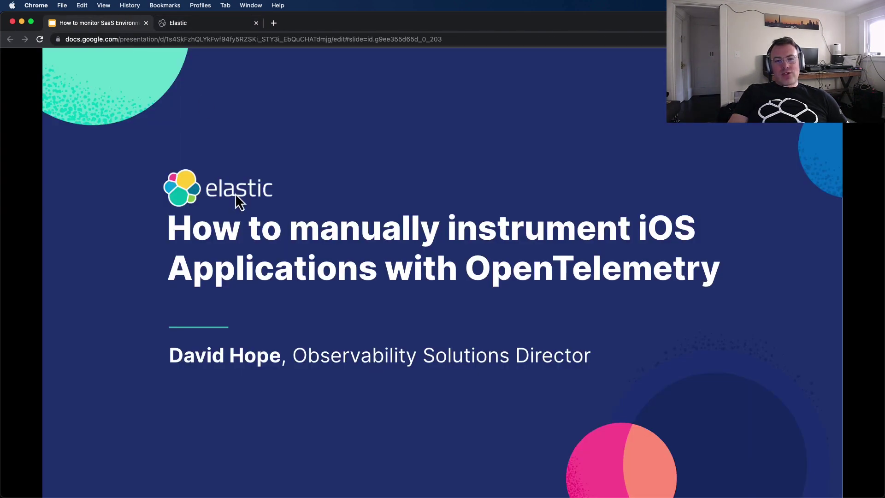
{"action": "key", "text": "Right"}
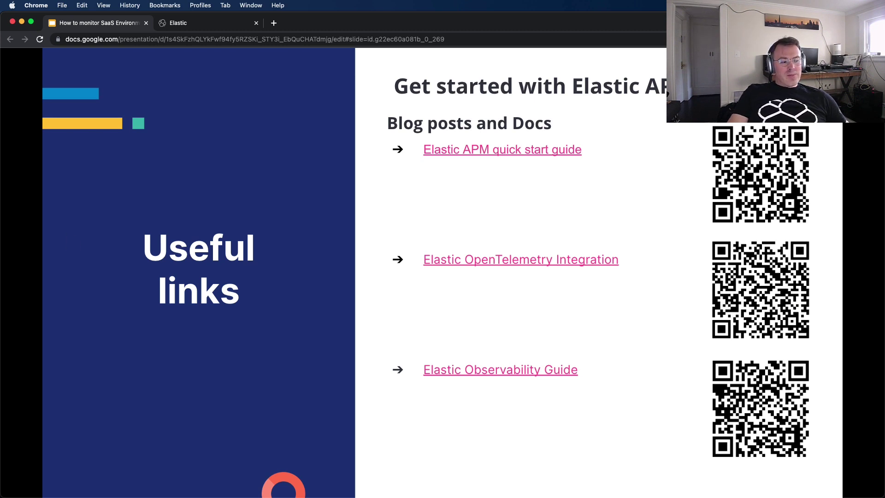
{"action": "key", "text": "super+Tab"}
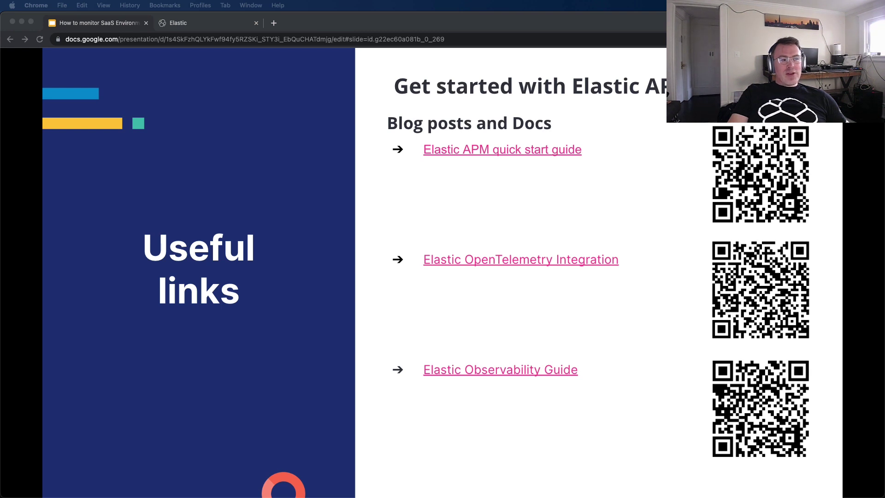